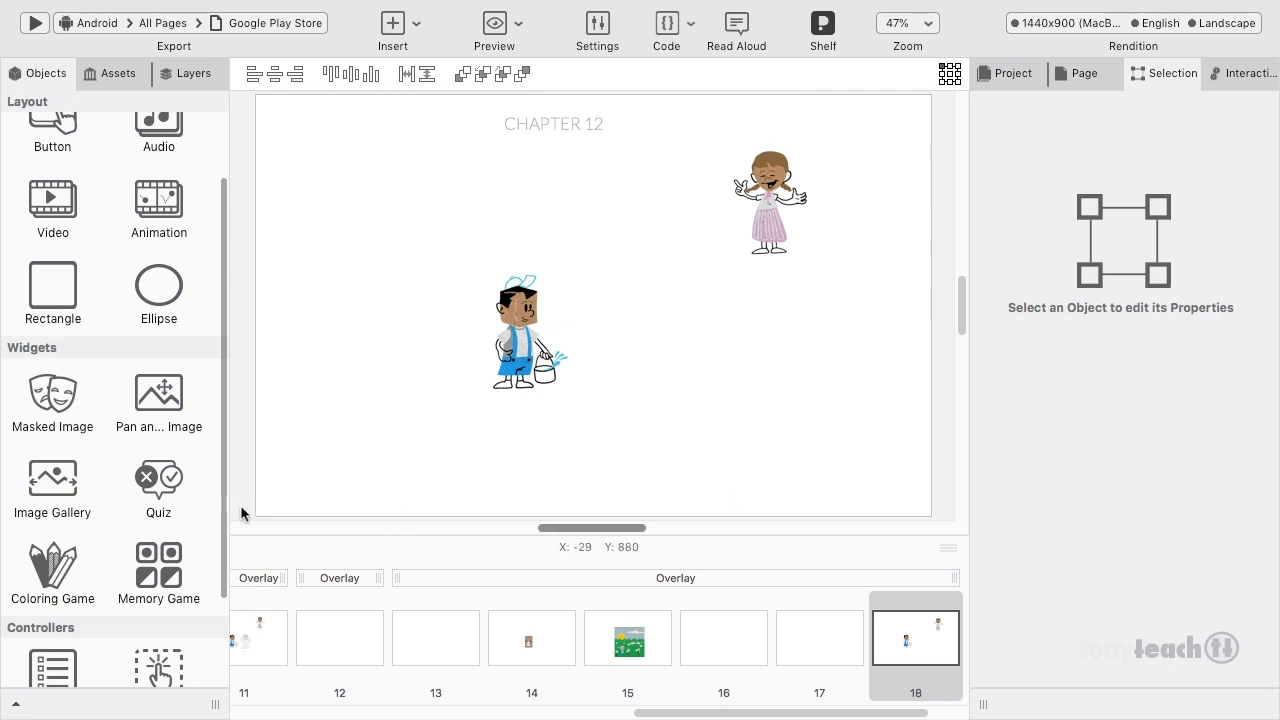
scroll(176, 440, down, 2)
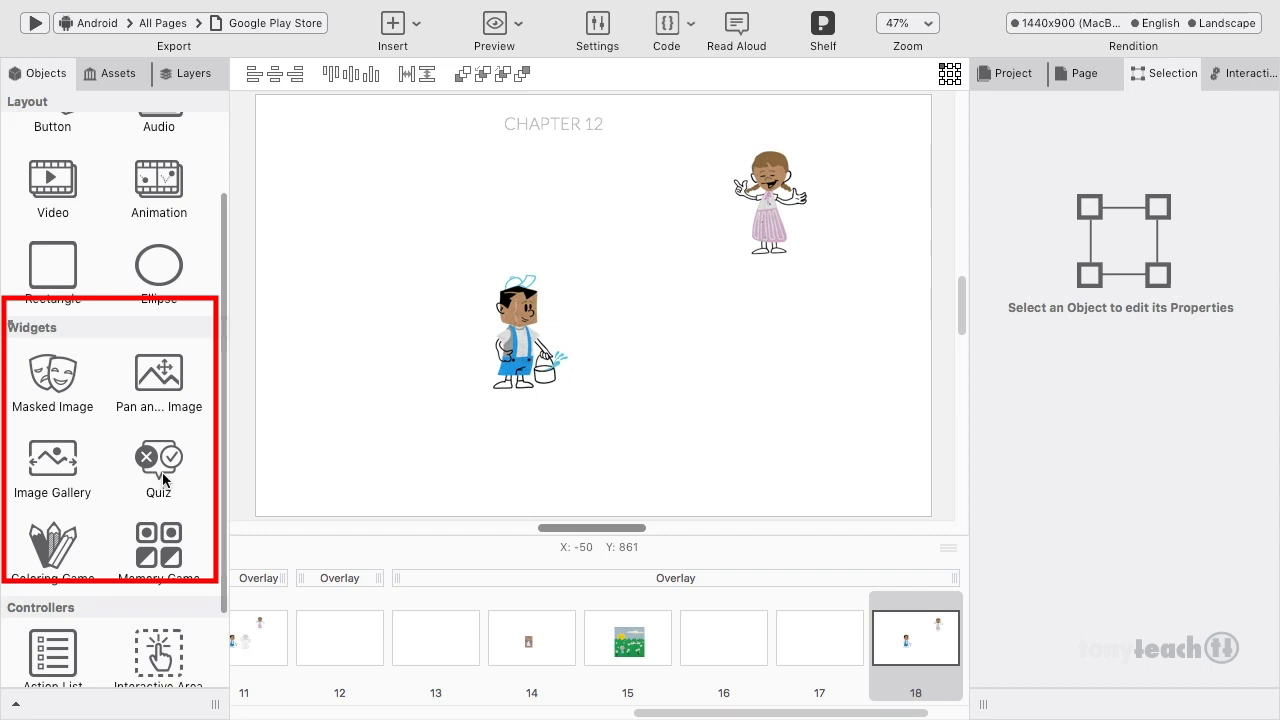
scroll(101, 548, down, 2)
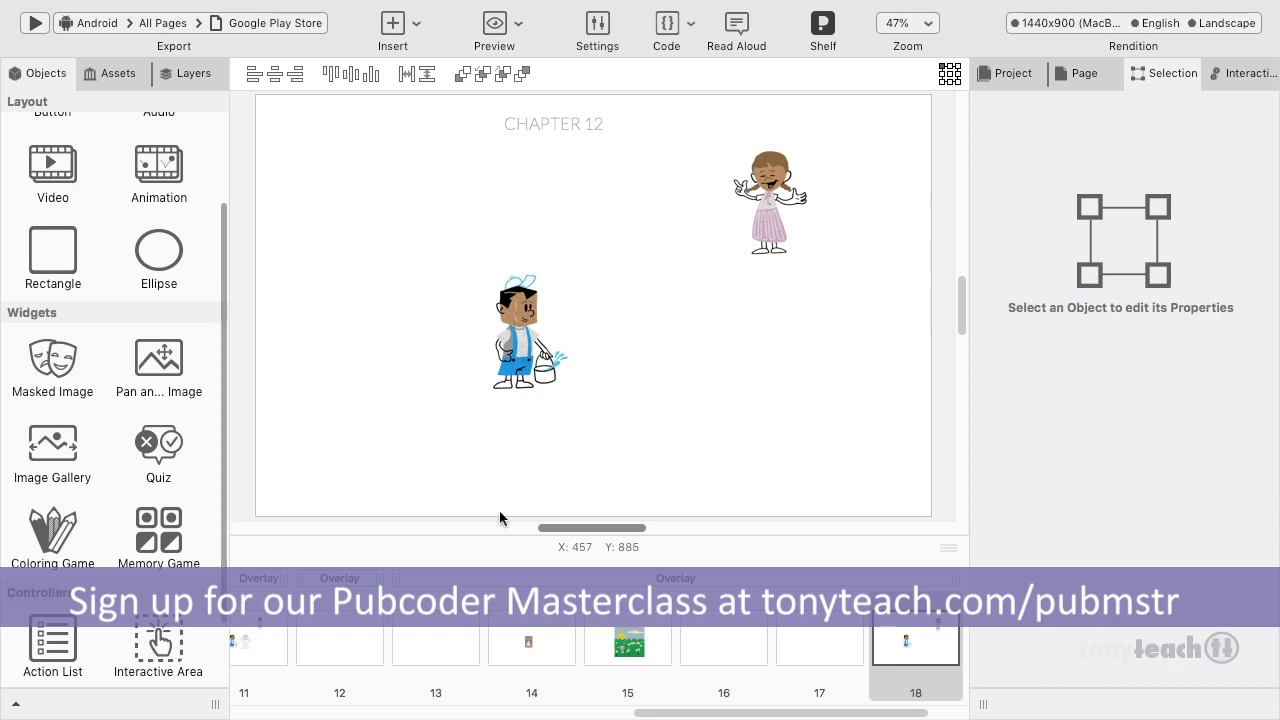
Step: Copy the boy image from page 18, paste it onto new page 19, and compare the two pages
click(519, 348)
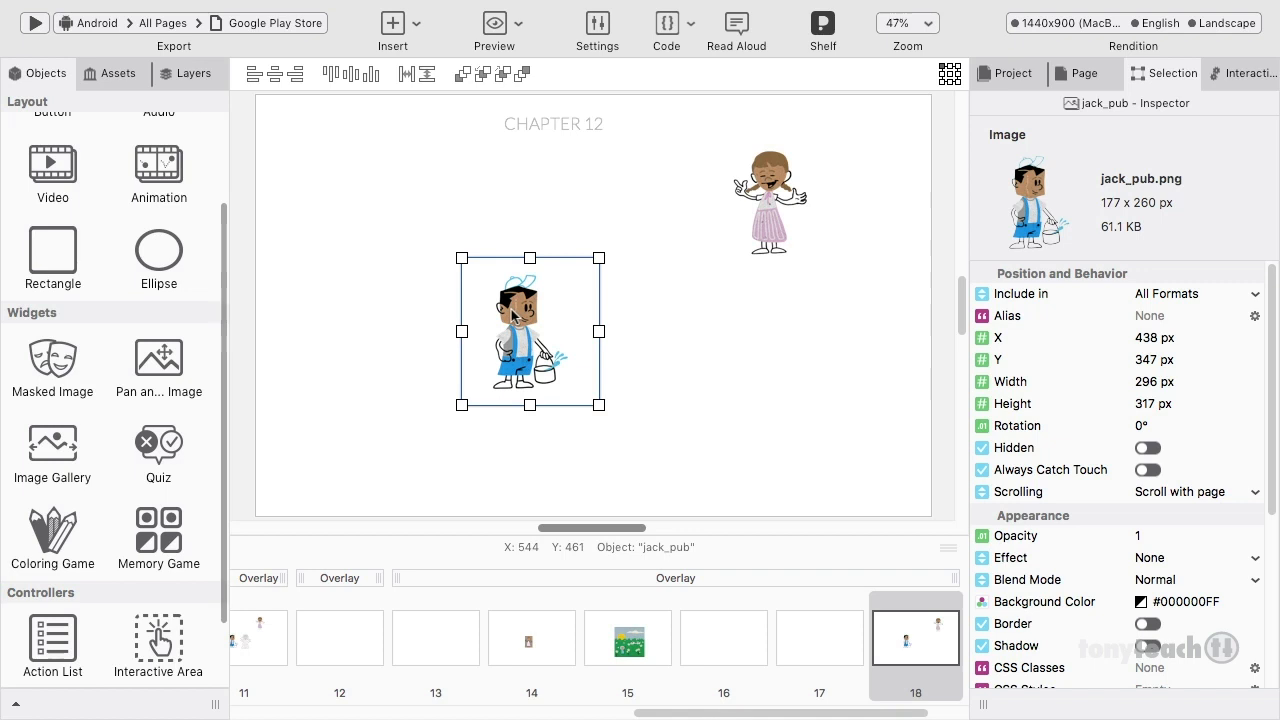
scroll(800, 630, right, 2)
click(900, 632)
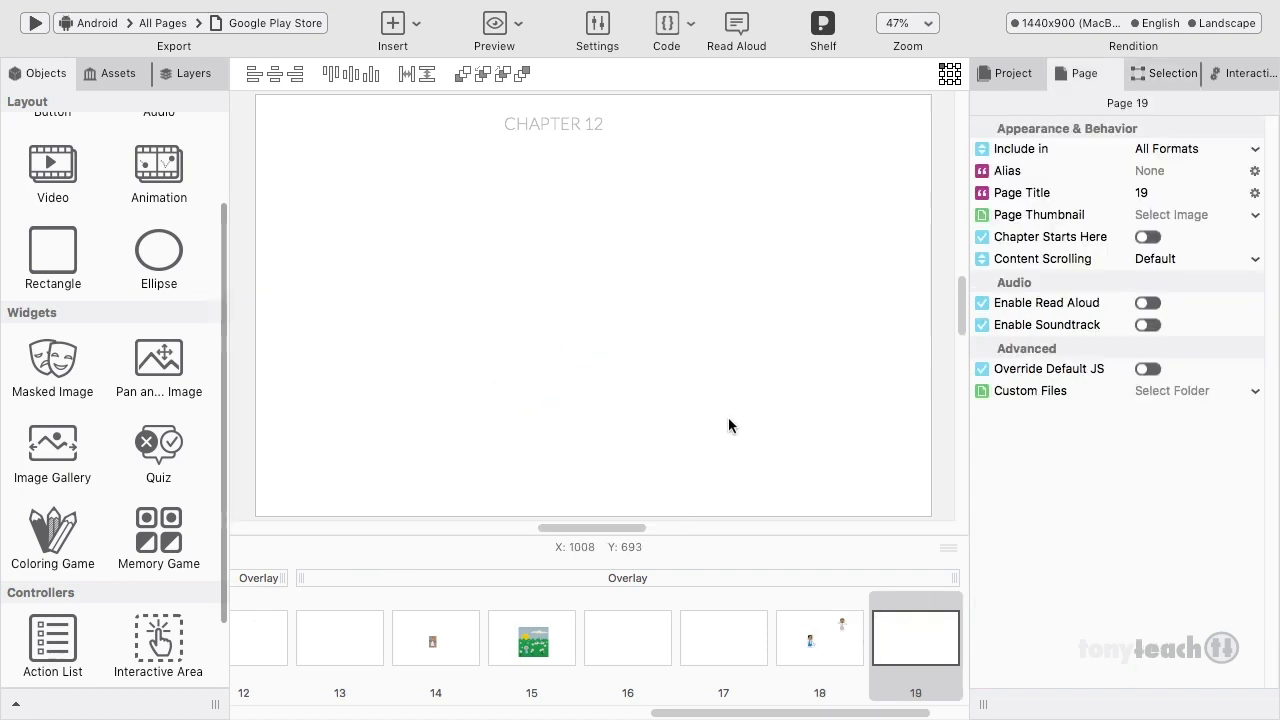
key(super+v)
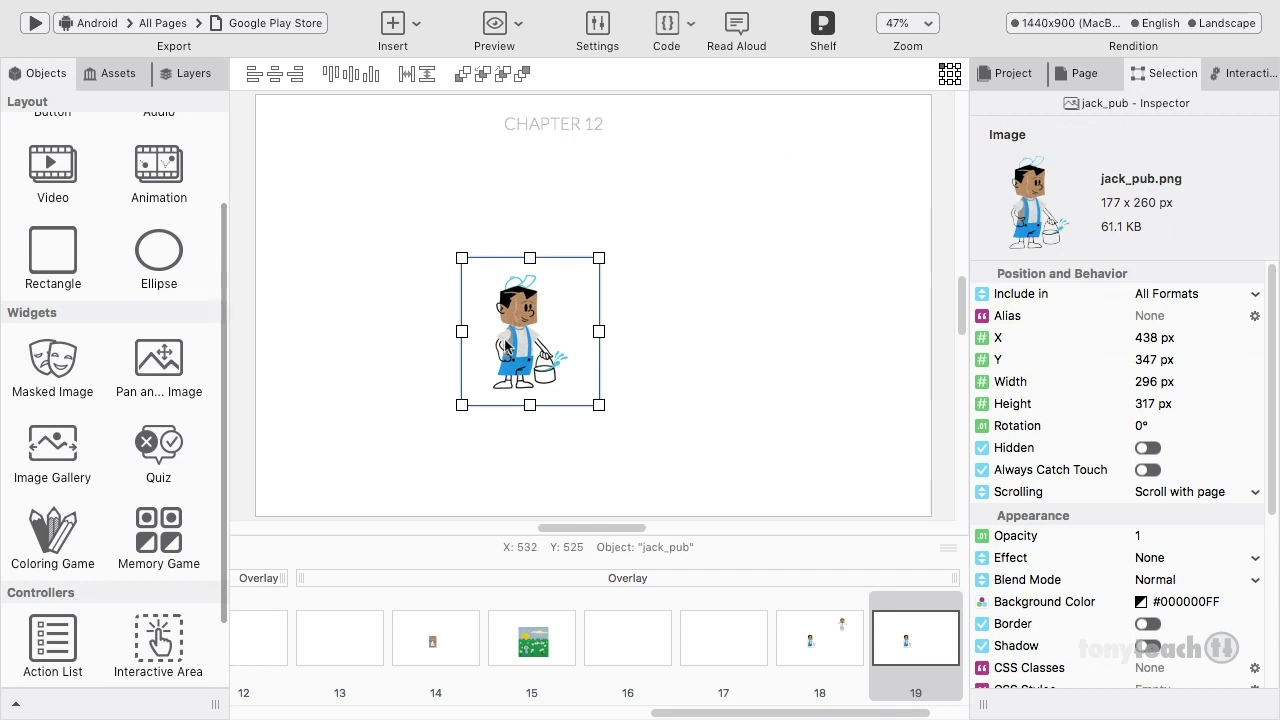
click(820, 640)
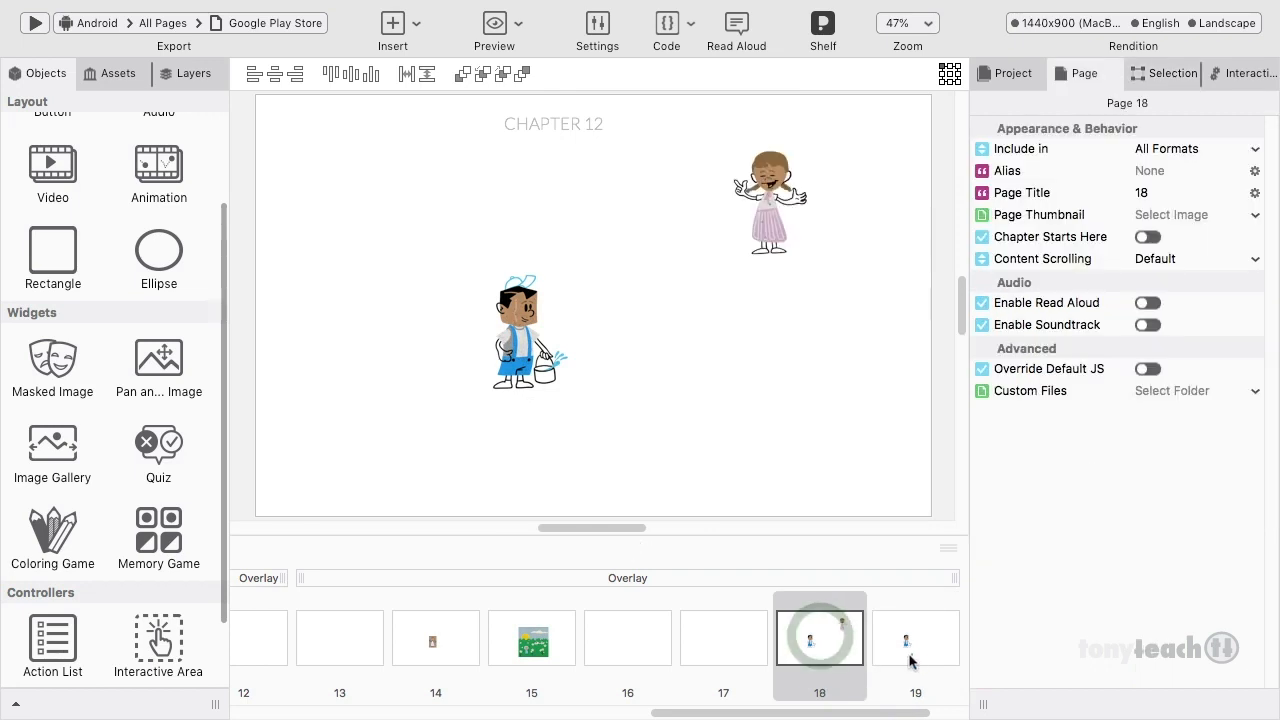
click(912, 655)
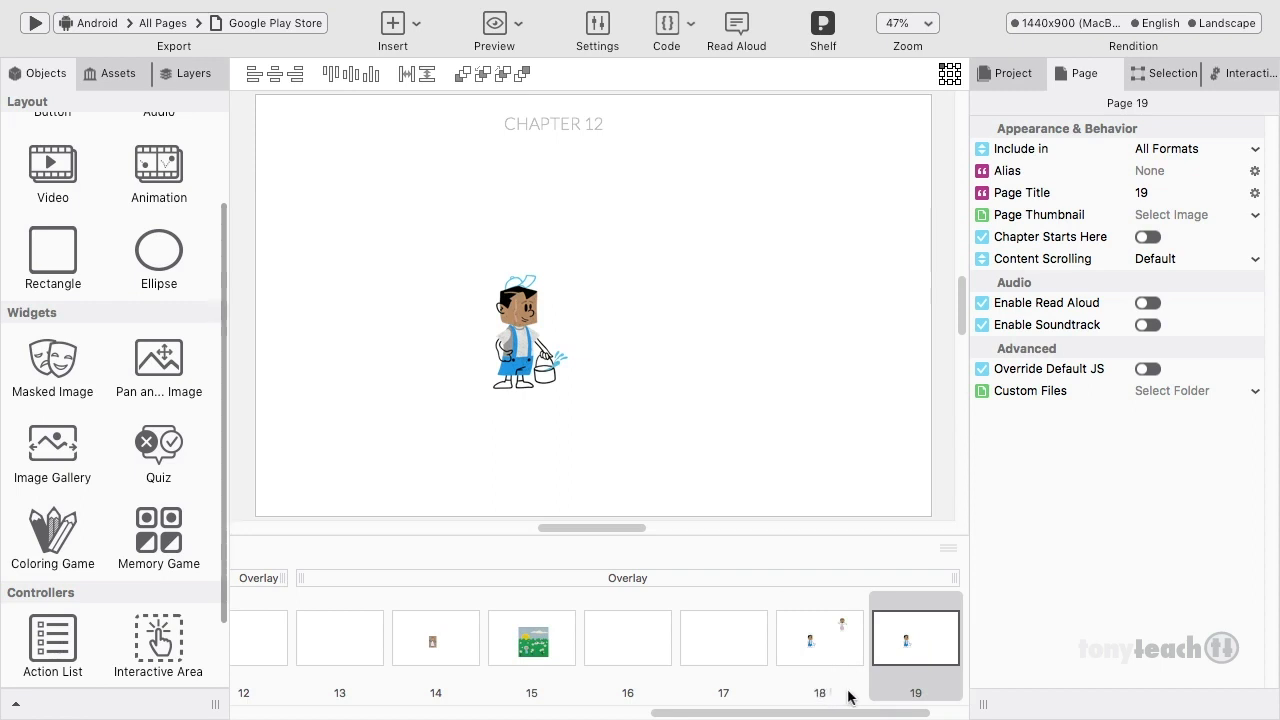
Step: Add page 20 and paste copies of both the boy and girl images from page 18 onto it
drag(810, 712, 886, 712)
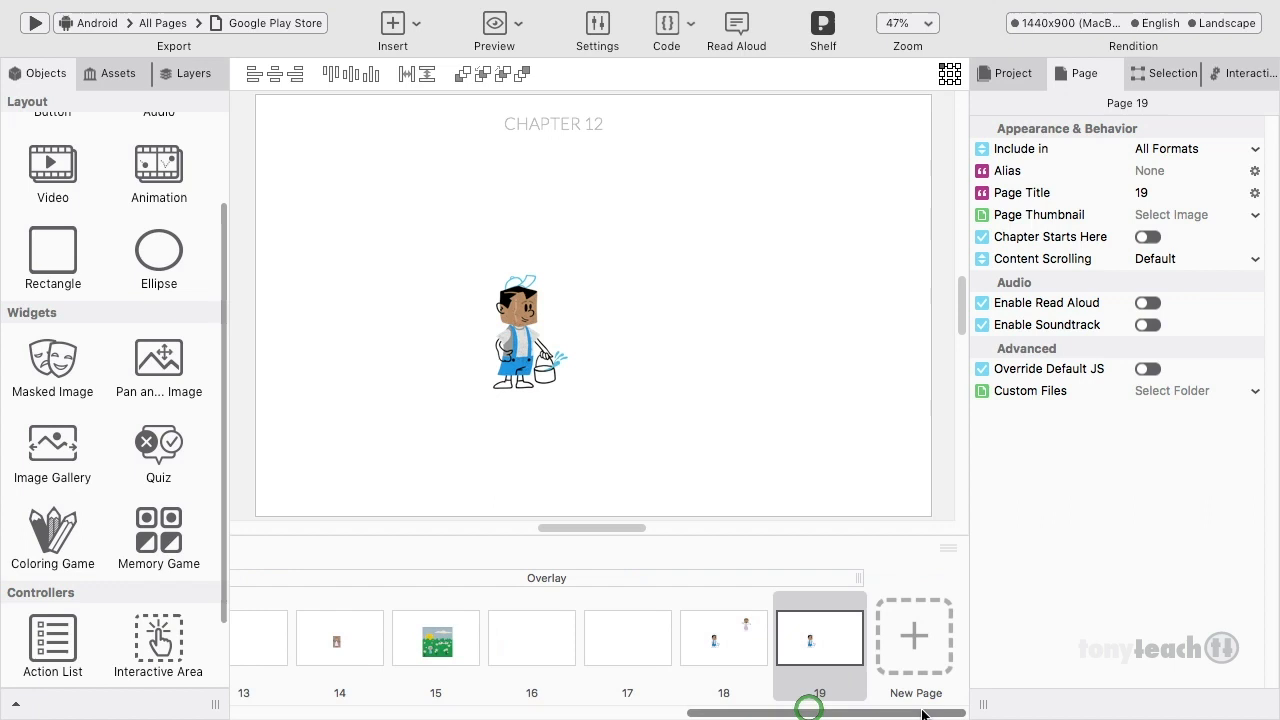
click(912, 640)
click(723, 640)
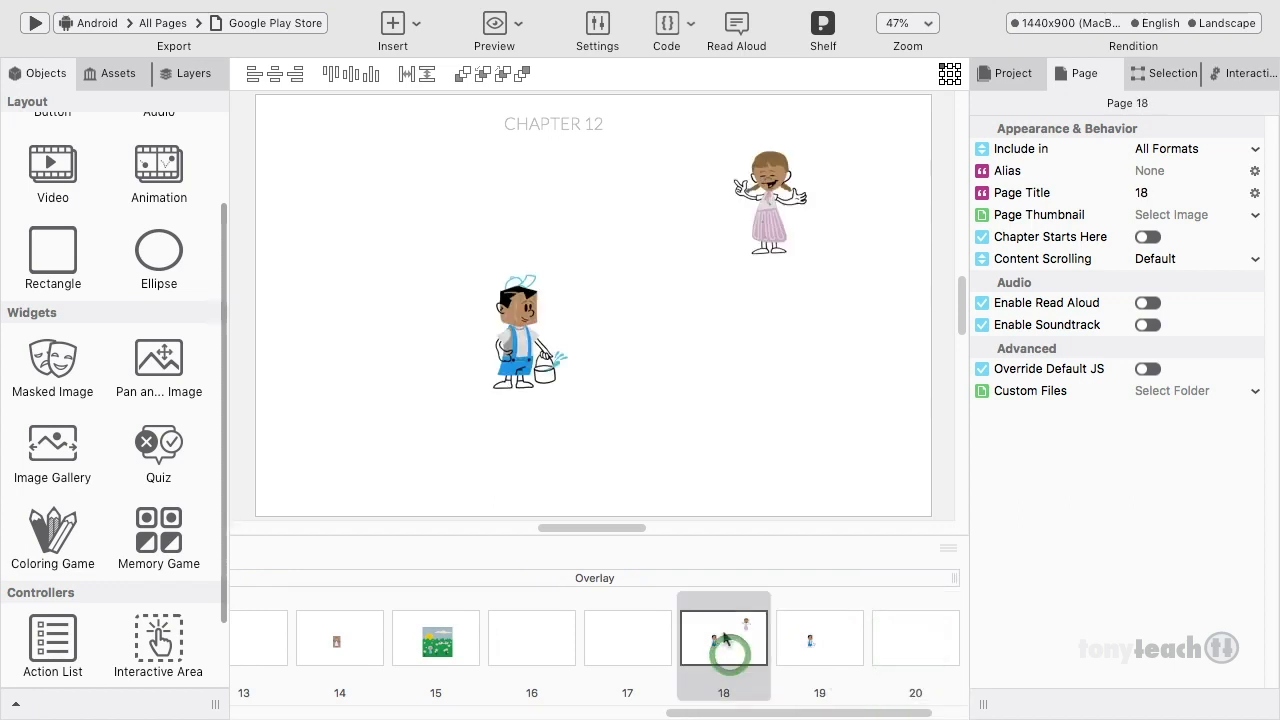
click(490, 343)
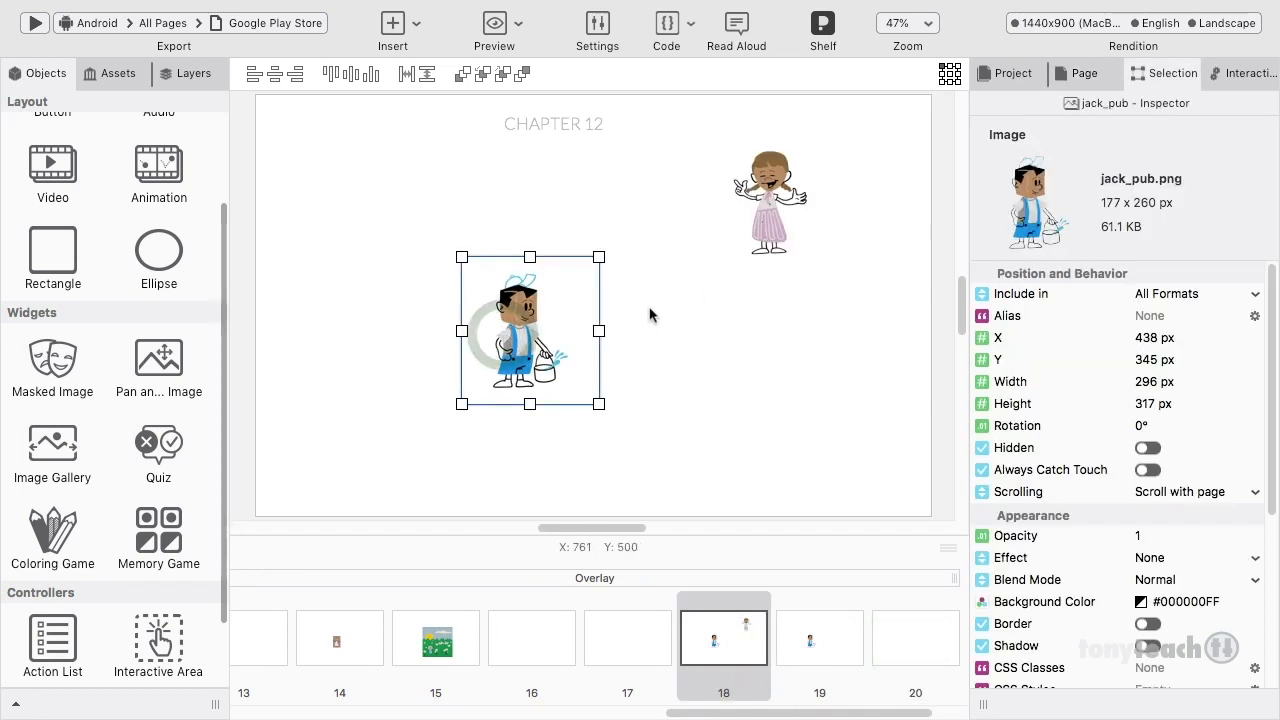
shift+click(749, 205)
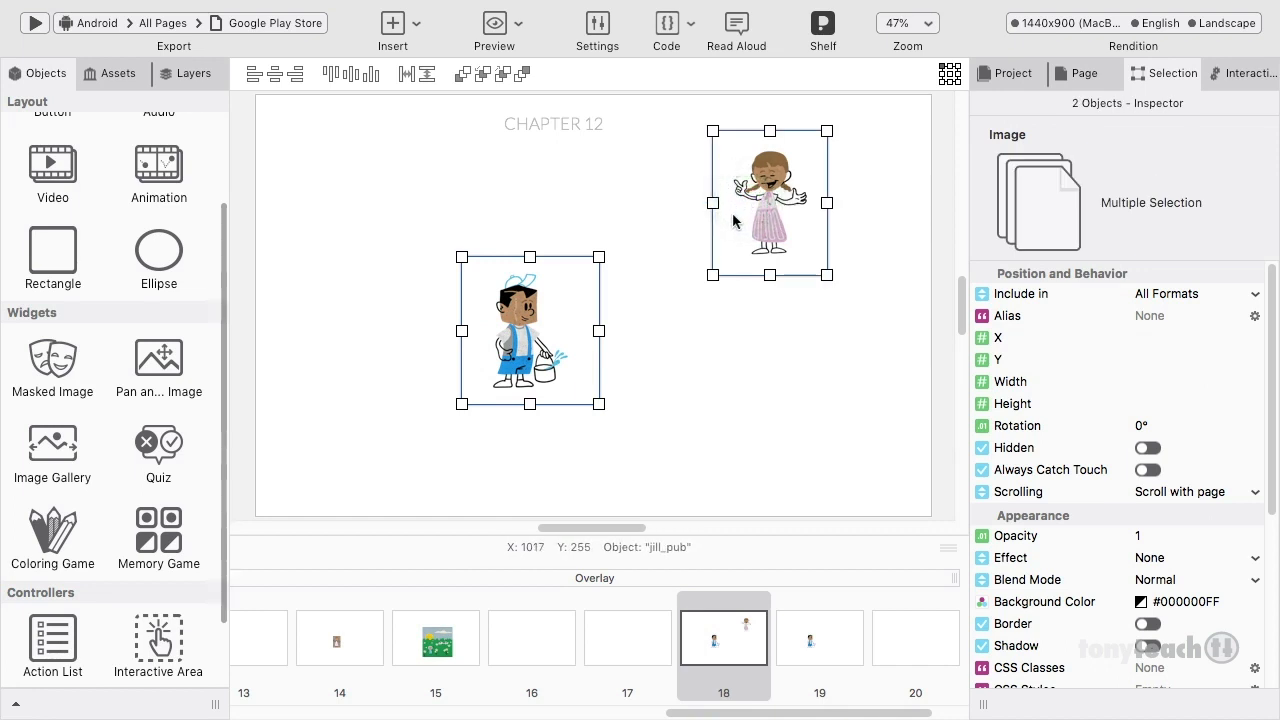
click(899, 668)
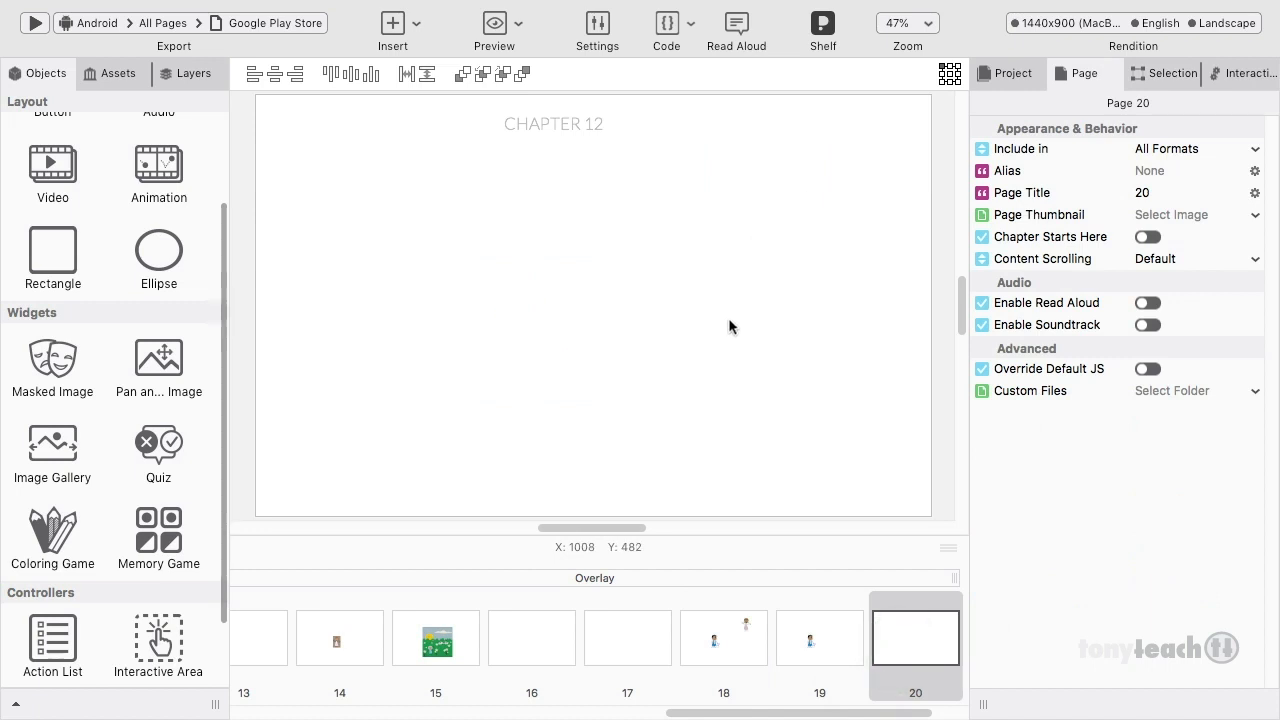
key(super+v)
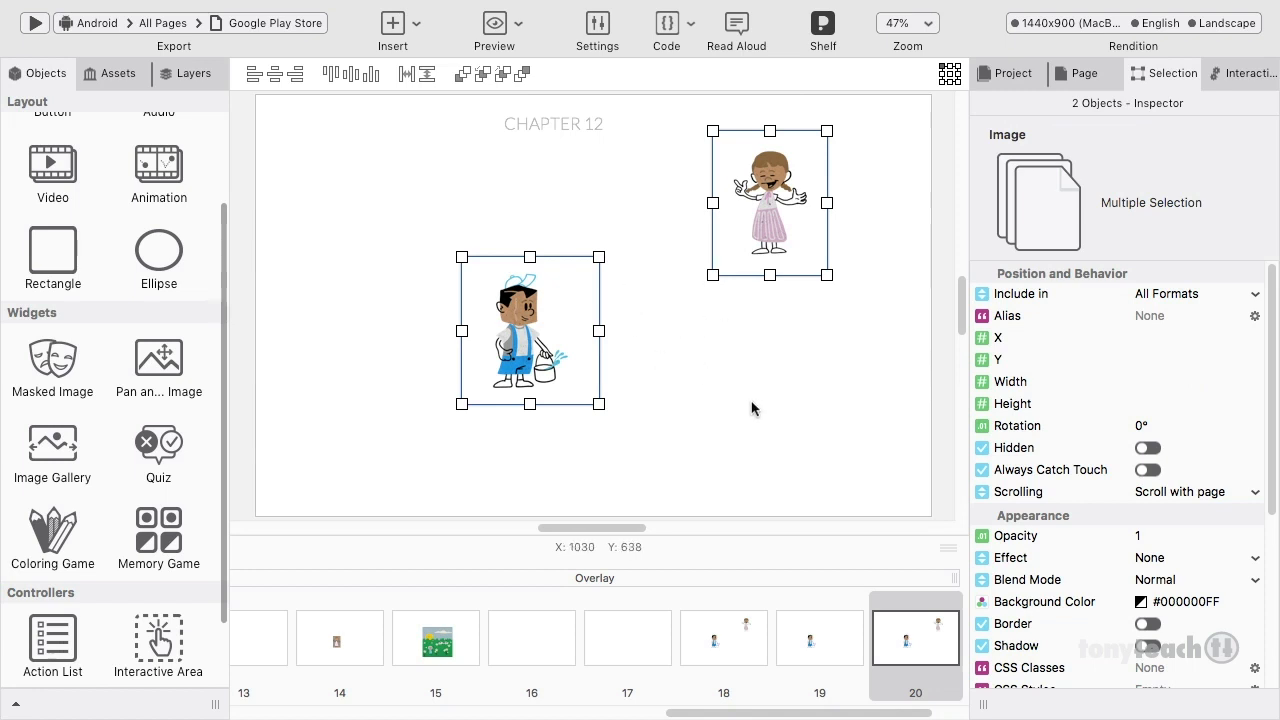
Step: Examine the CHAPTER 12 overlay and its pages 14 and 15, and page 12 under the CHAPTER 11 overlay
click(776, 701)
drag(738, 709, 601, 708)
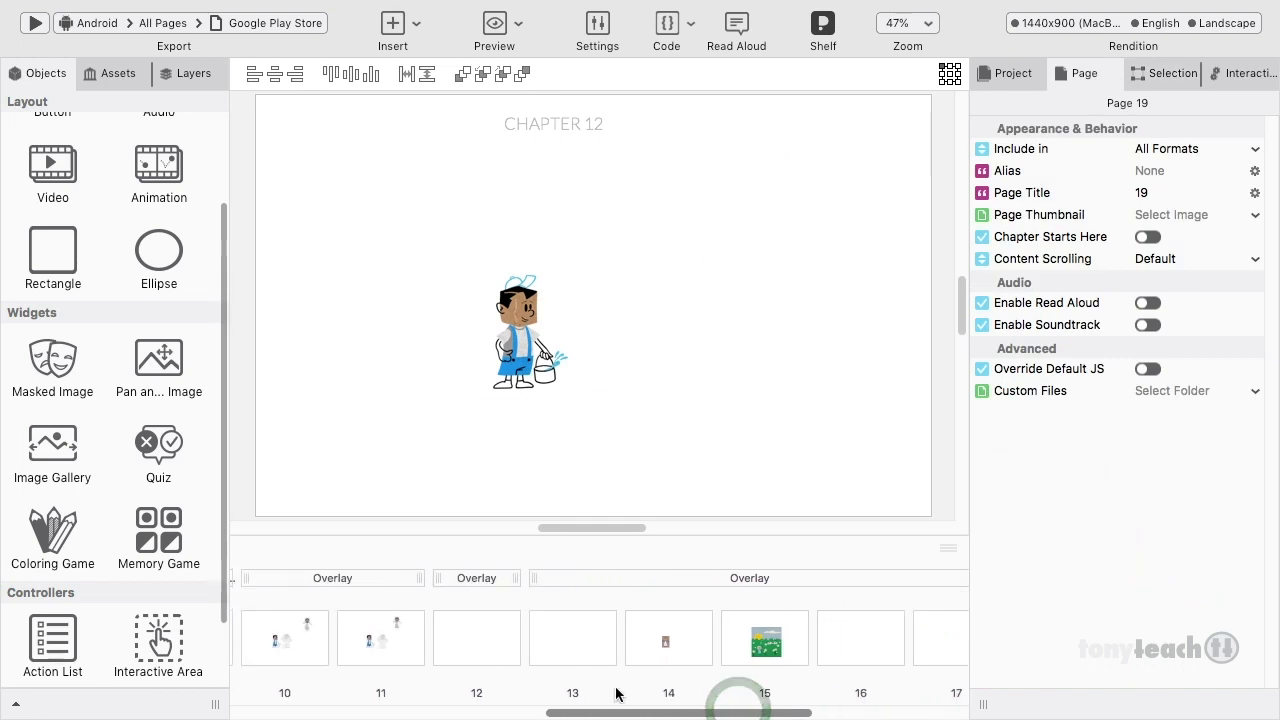
click(681, 579)
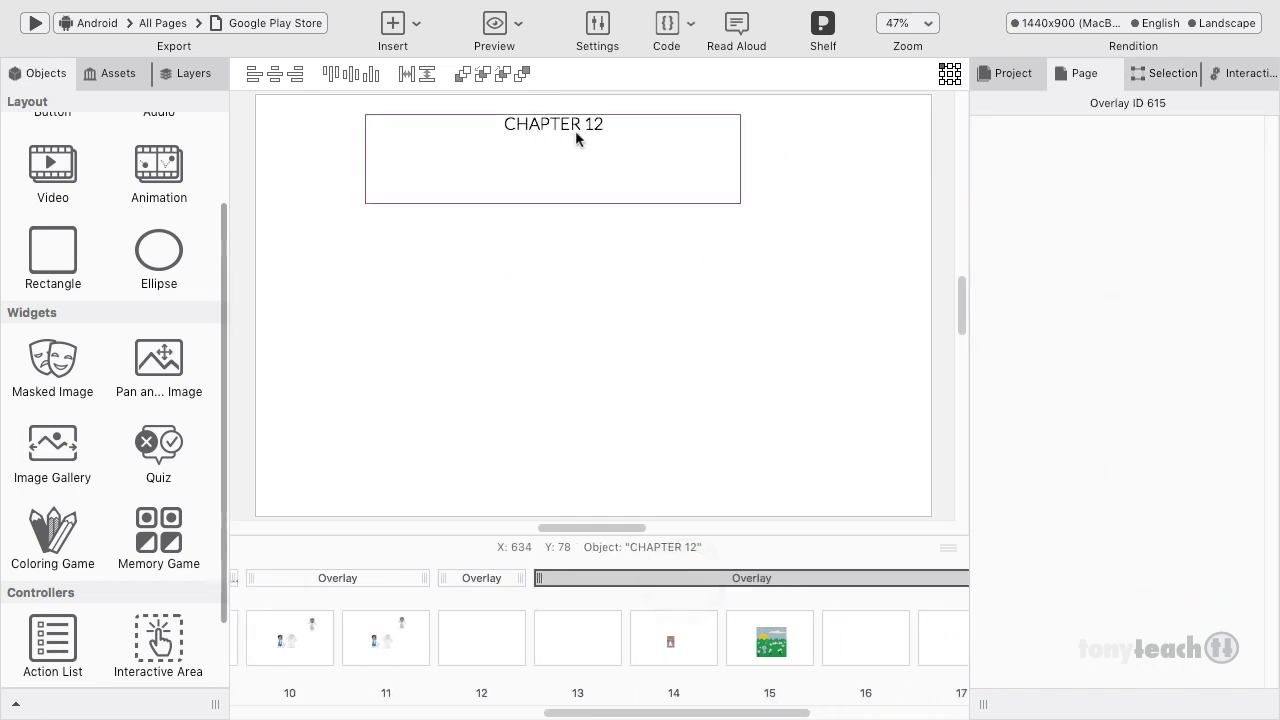
click(655, 637)
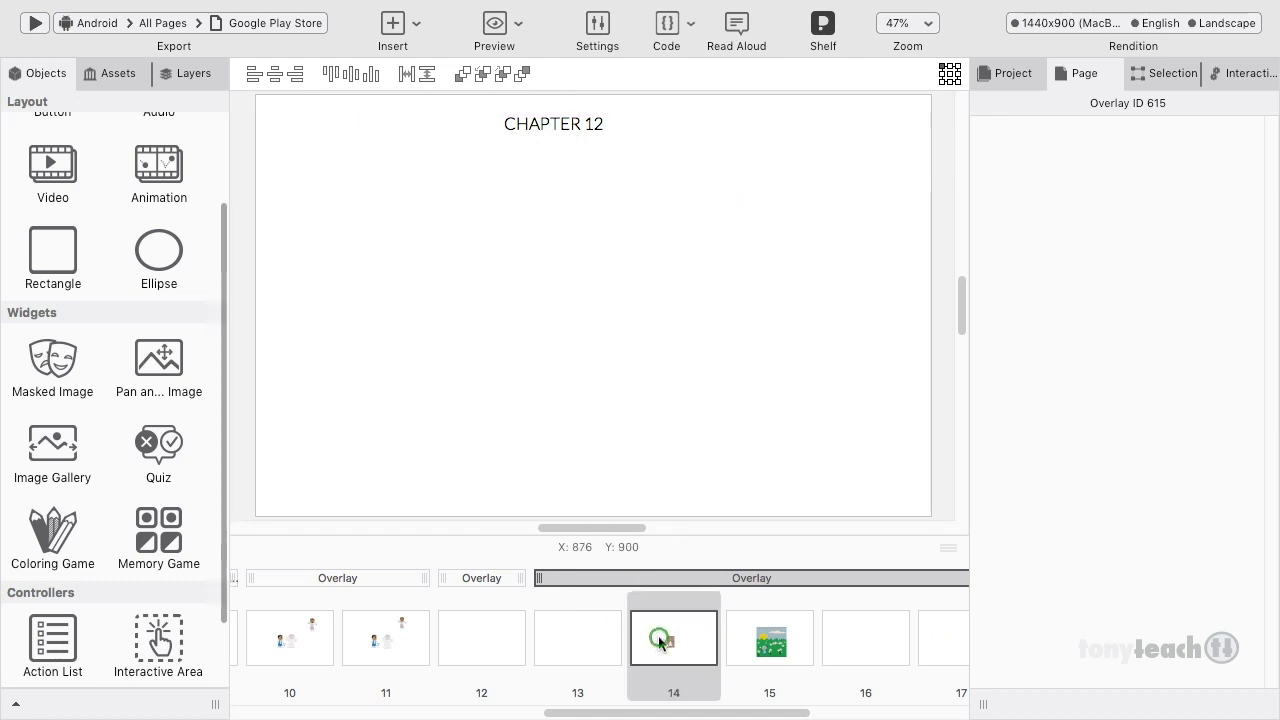
click(770, 640)
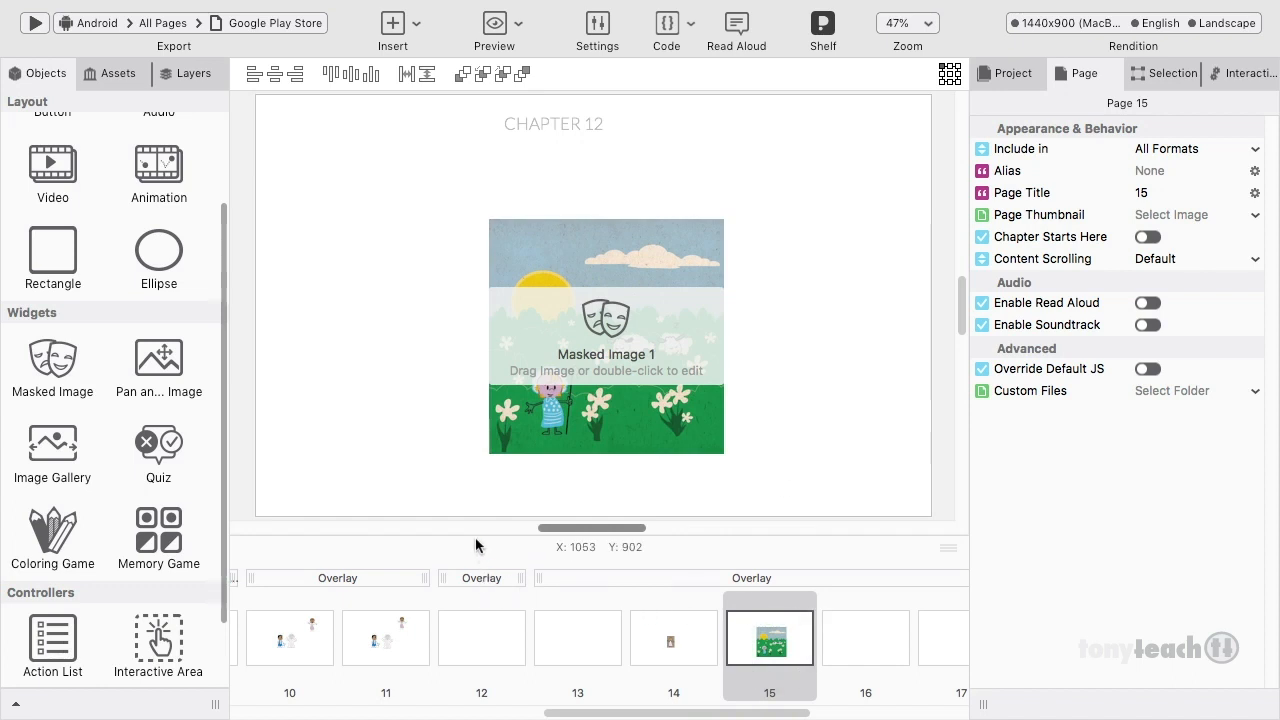
click(479, 580)
click(474, 616)
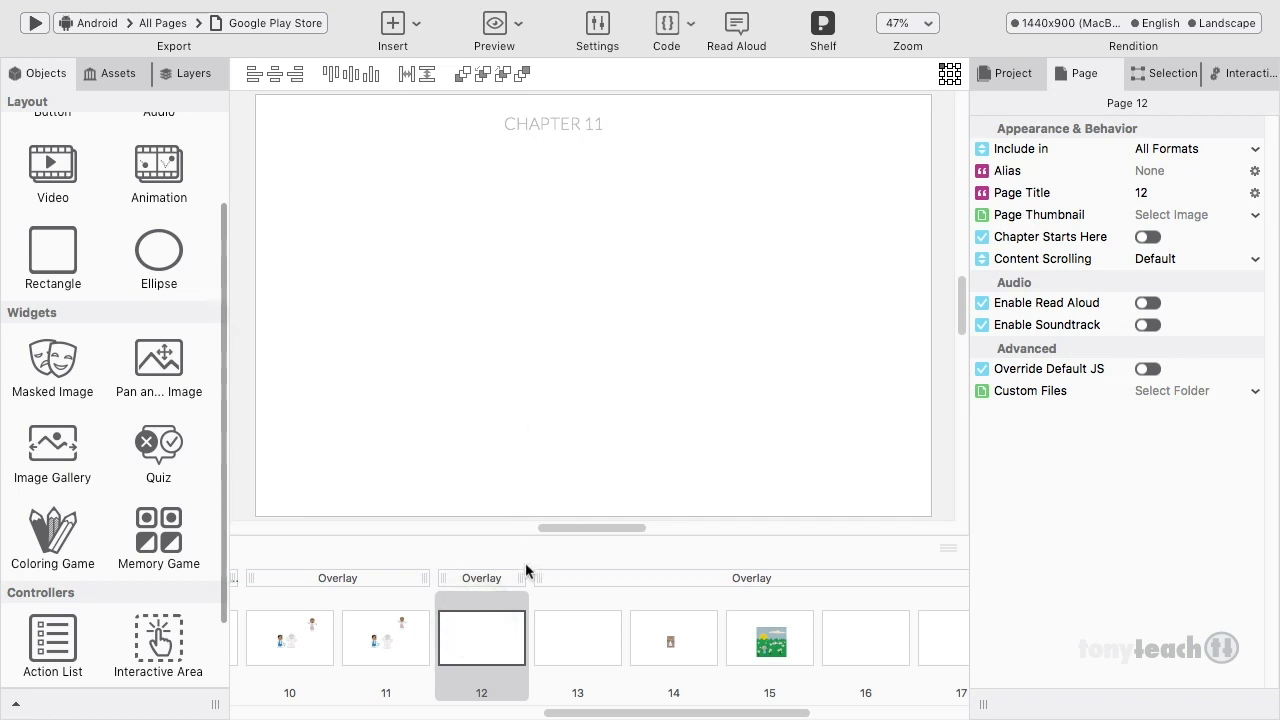
Step: Draw an ellipse about 164 by 183 px below the title on the CHAPTER 12 overlay
click(612, 582)
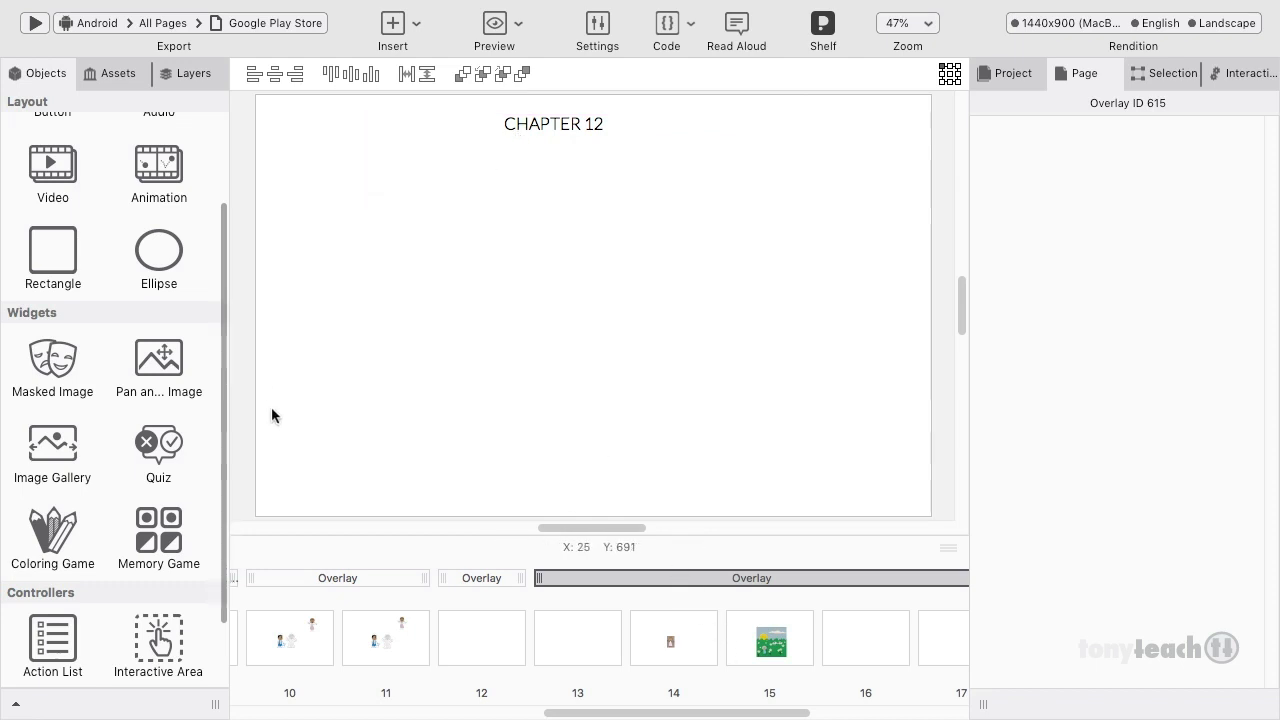
click(139, 245)
drag(459, 195, 535, 280)
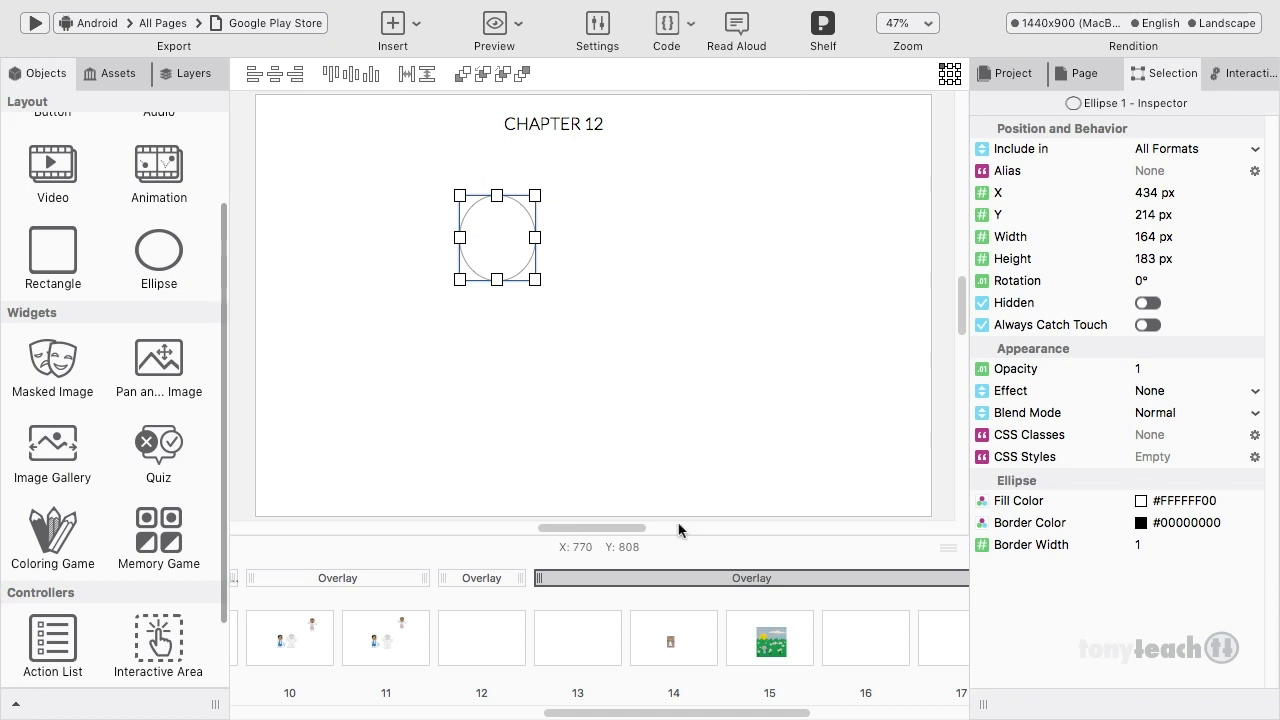
Step: Check how the overlay's ellipse appears on pages 14, 15 and 16
click(658, 640)
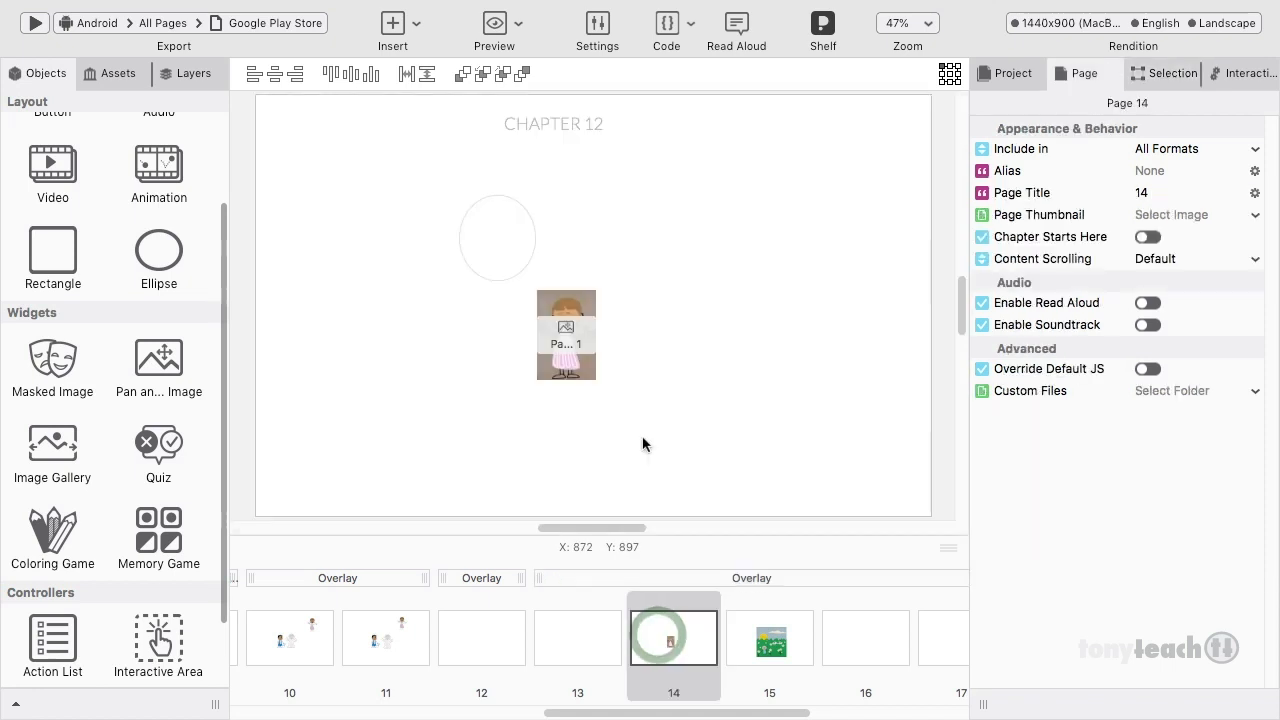
click(750, 625)
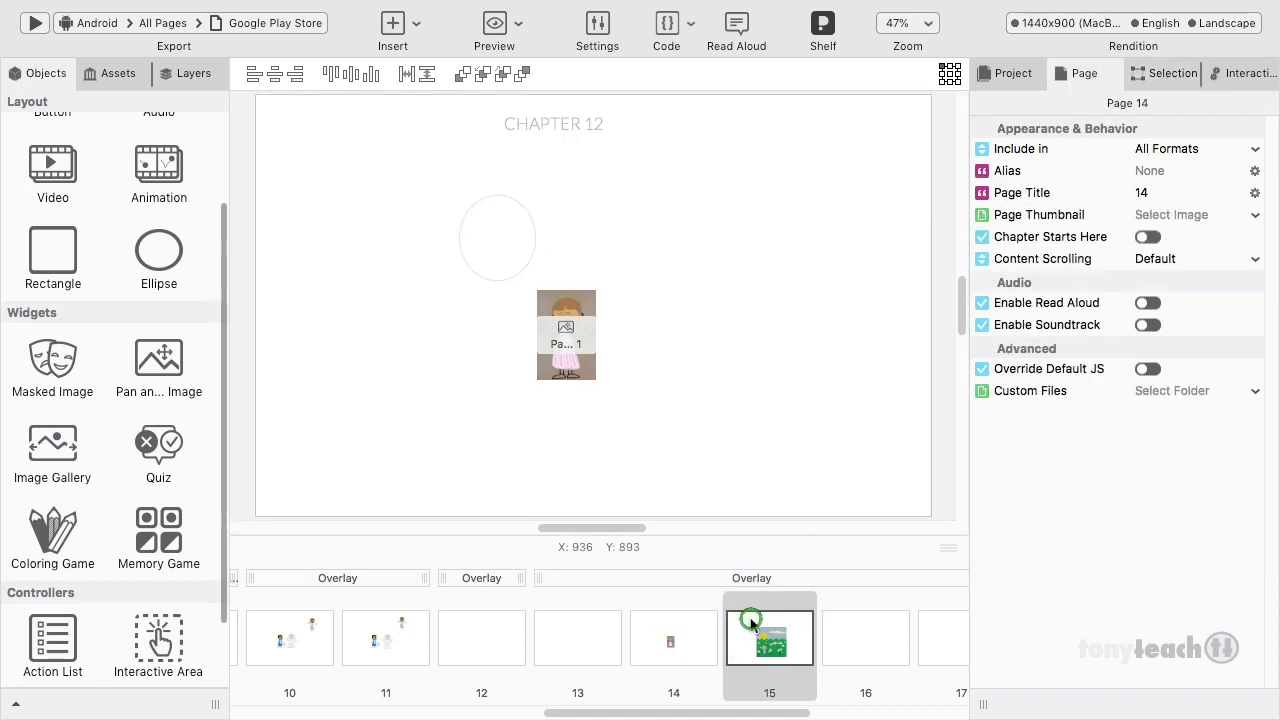
click(860, 648)
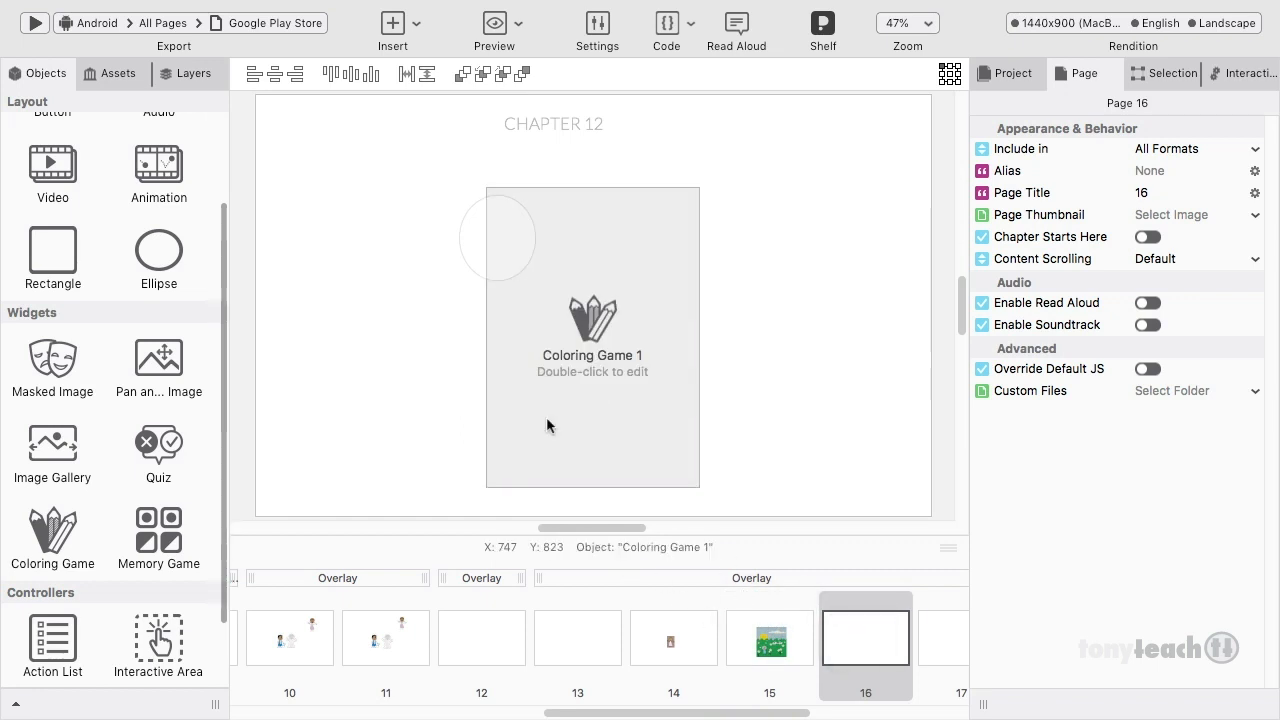
Step: Delete the ellipse from the CHAPTER 12 overlay
click(690, 580)
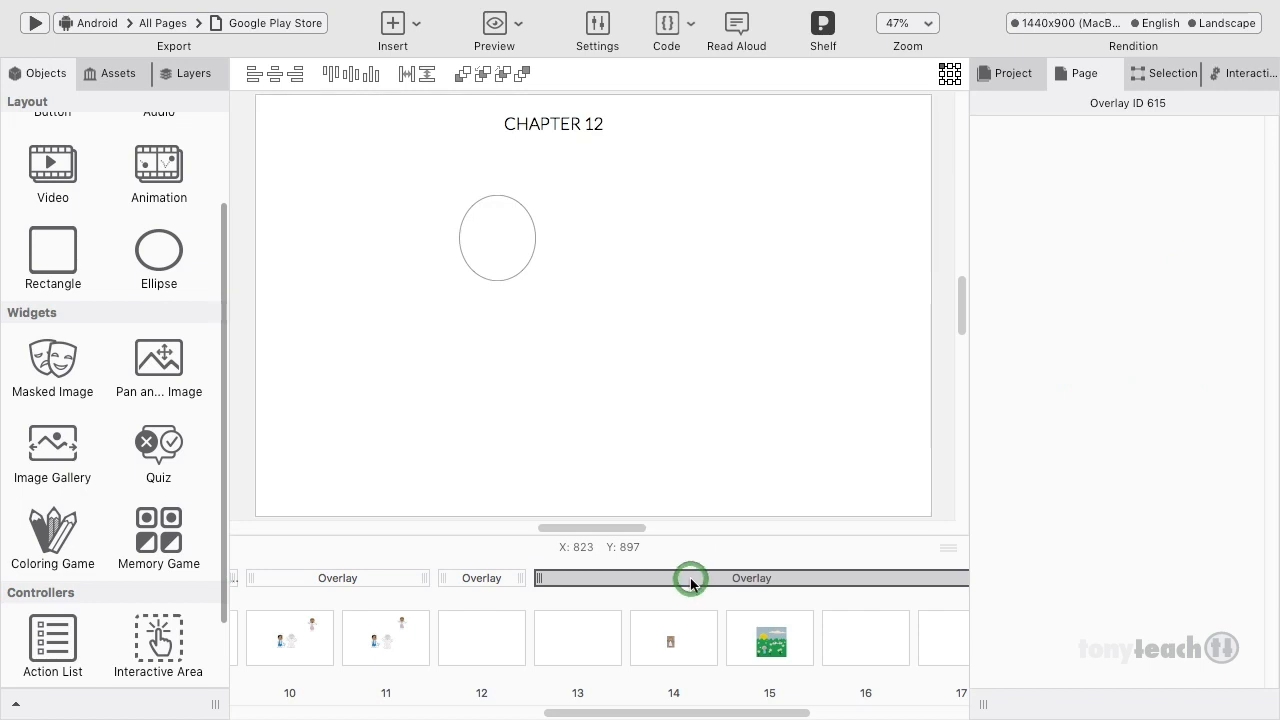
click(524, 203)
key(Delete)
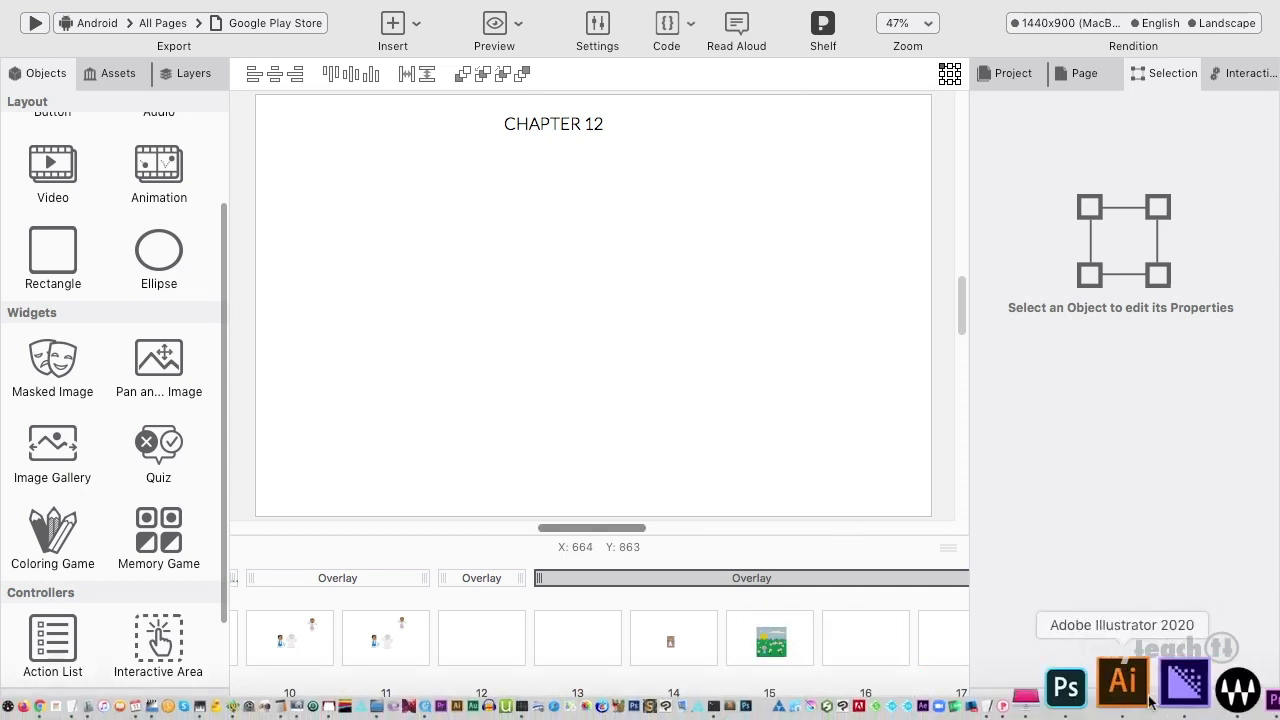
Step: Switch to Photoshop and compare the boy artwork with the old-paper-texture2 copy layer hidden and shown again
click(1114, 690)
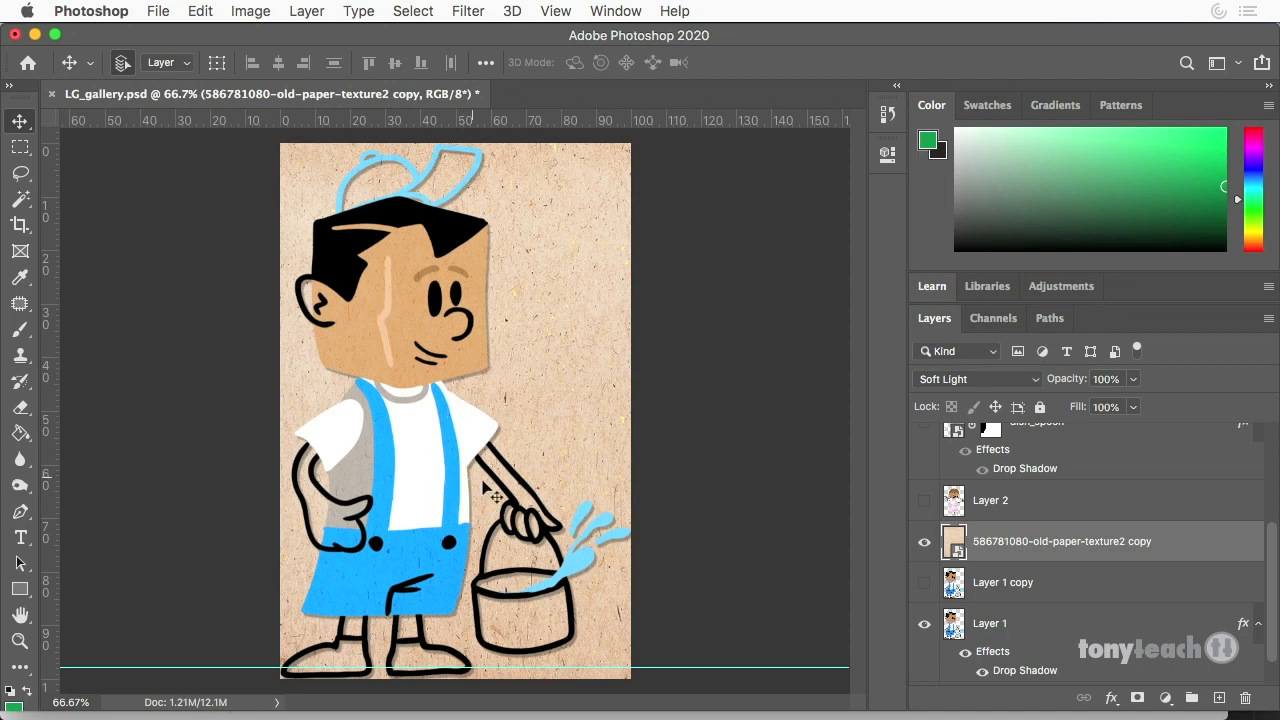
click(923, 546)
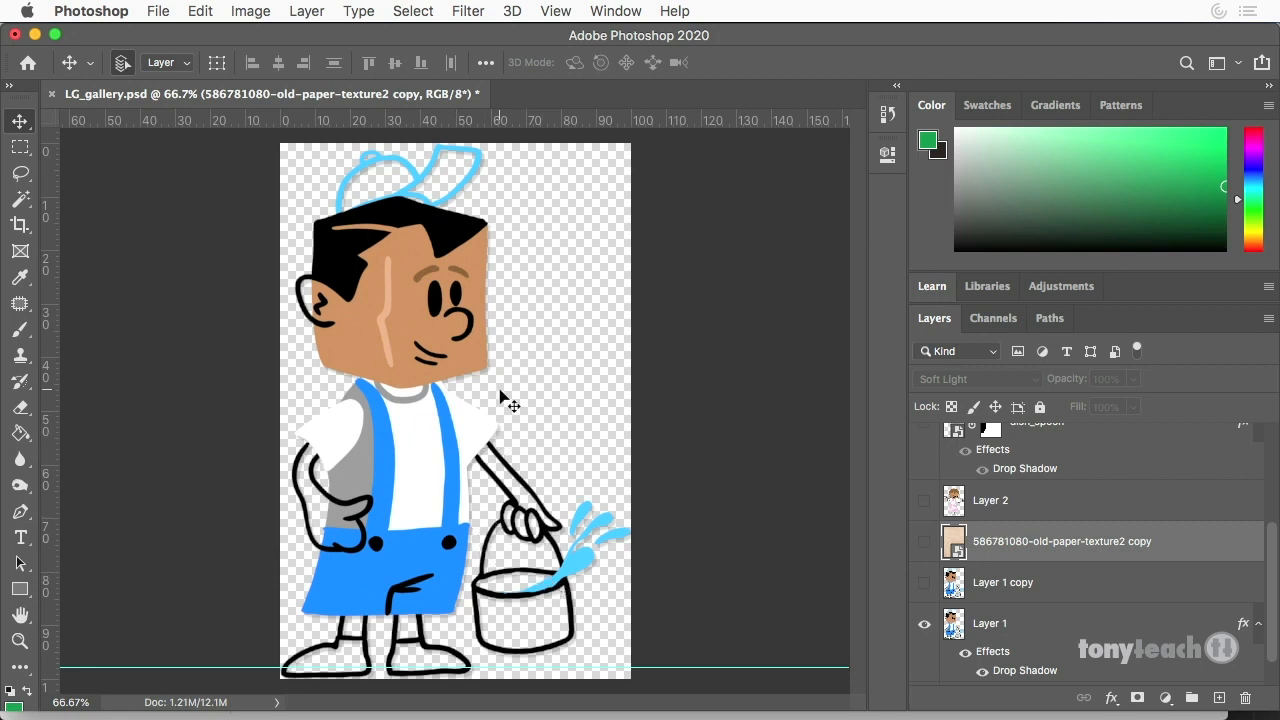
click(924, 545)
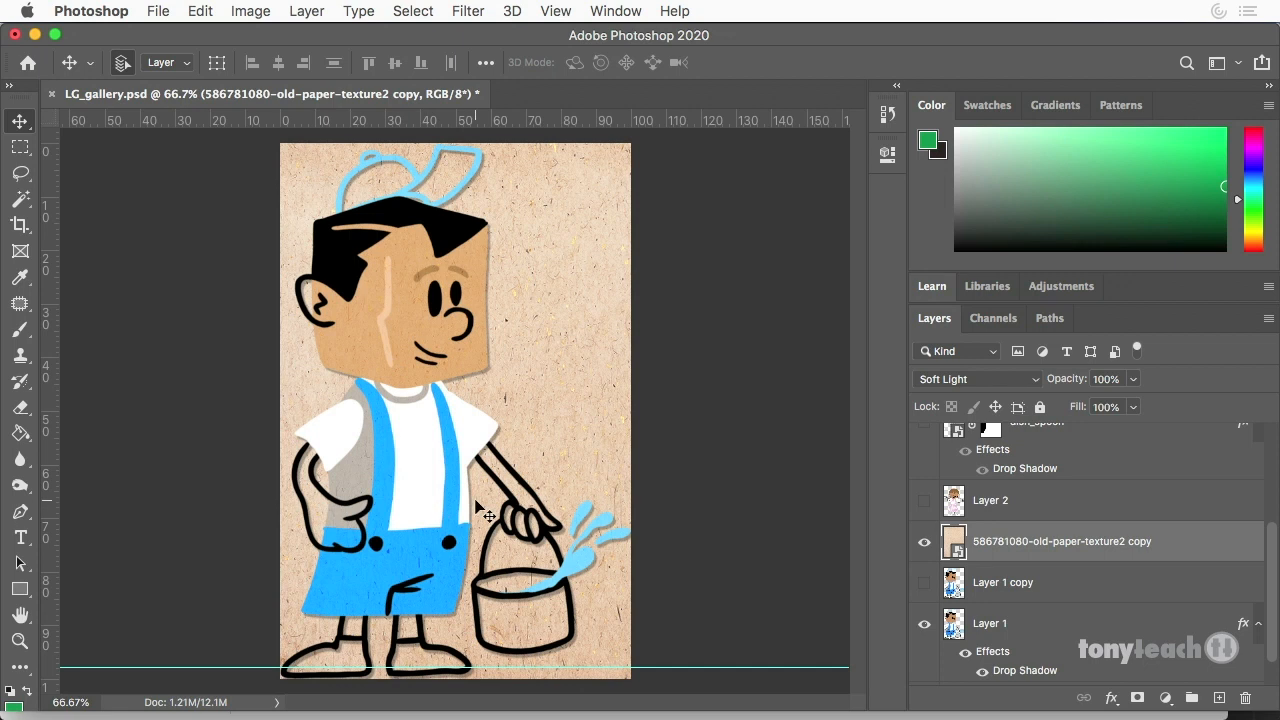
Step: Open the LG_gallery artwork for Save for Web (Legacy) export and set the JPEG quality to 30
click(158, 10)
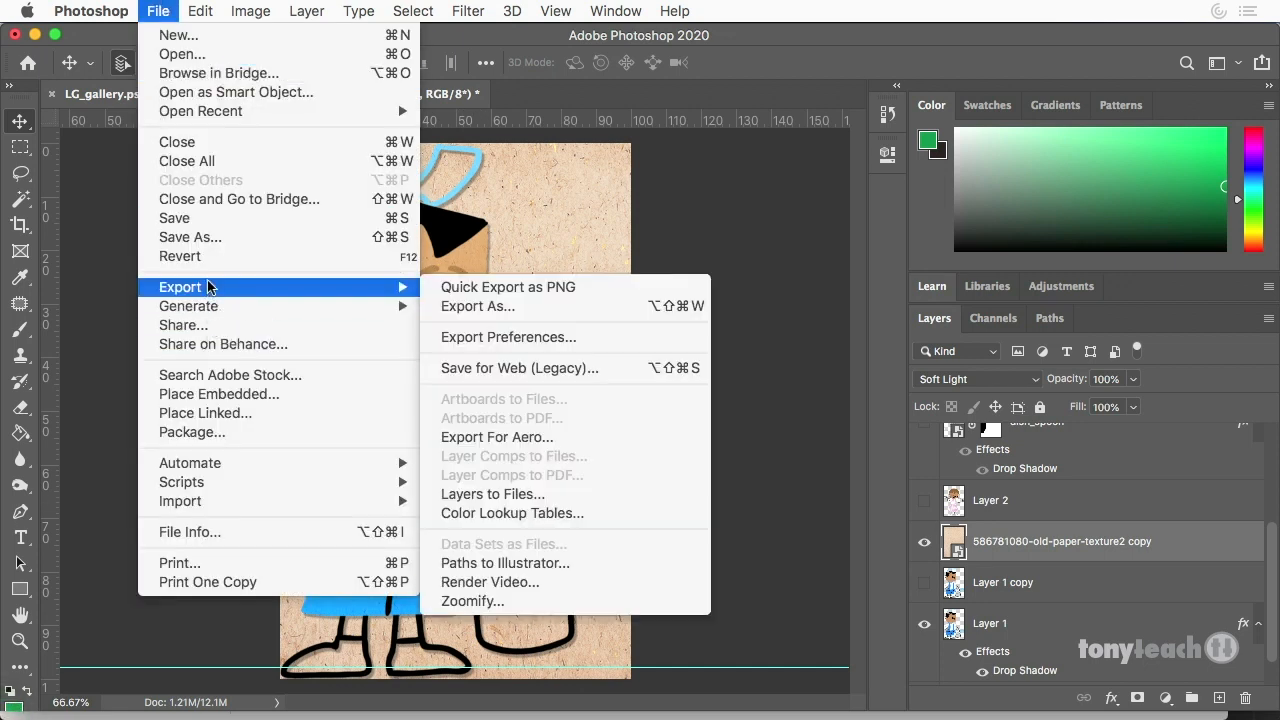
mouse_move(375, 290)
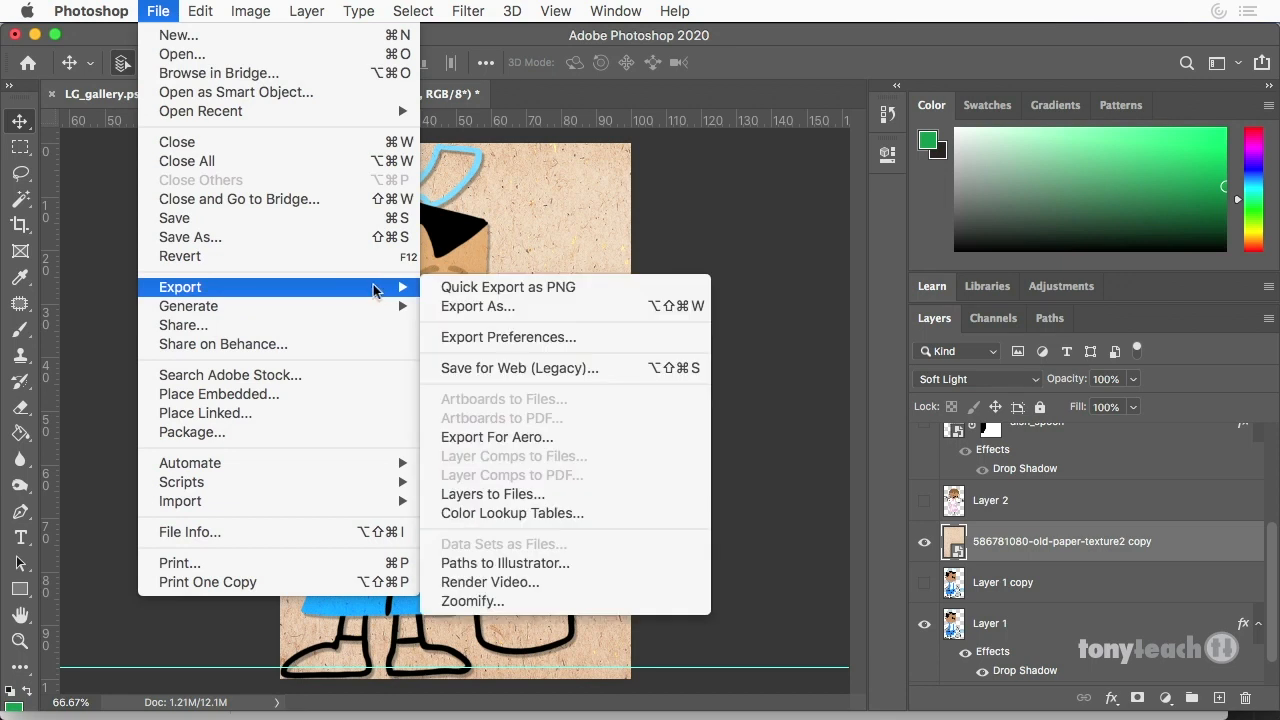
click(525, 367)
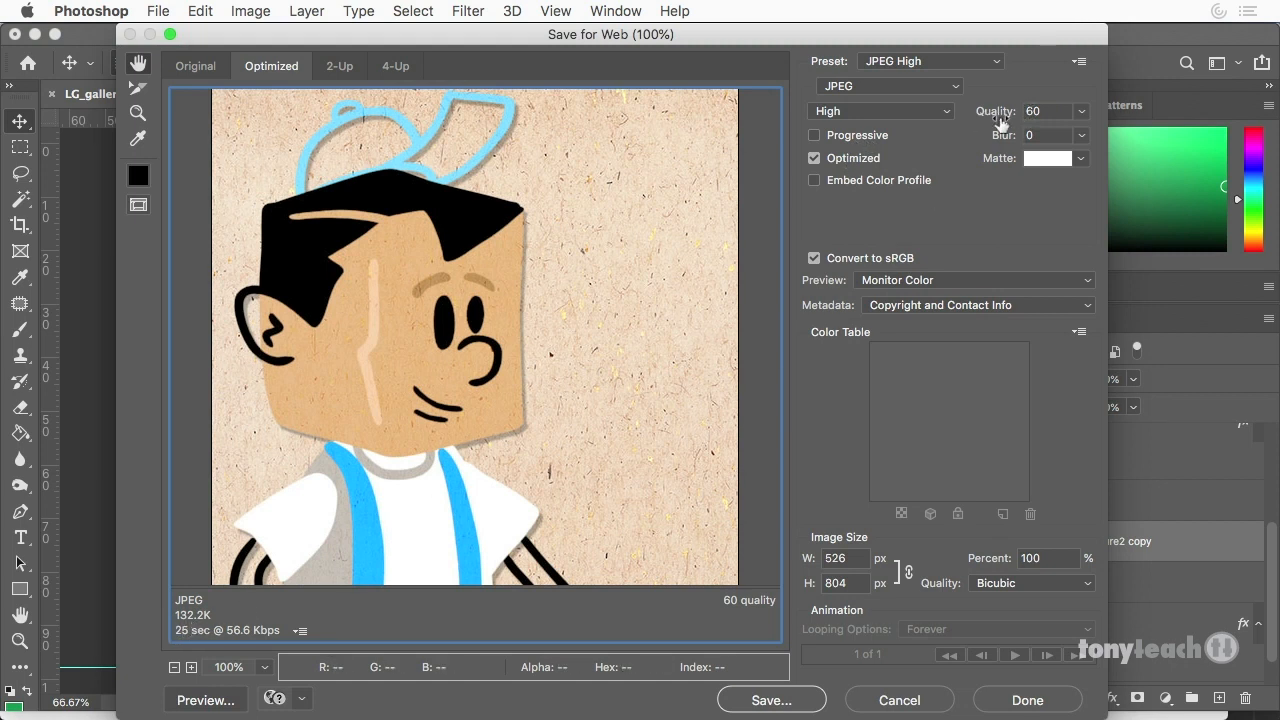
click(1081, 112)
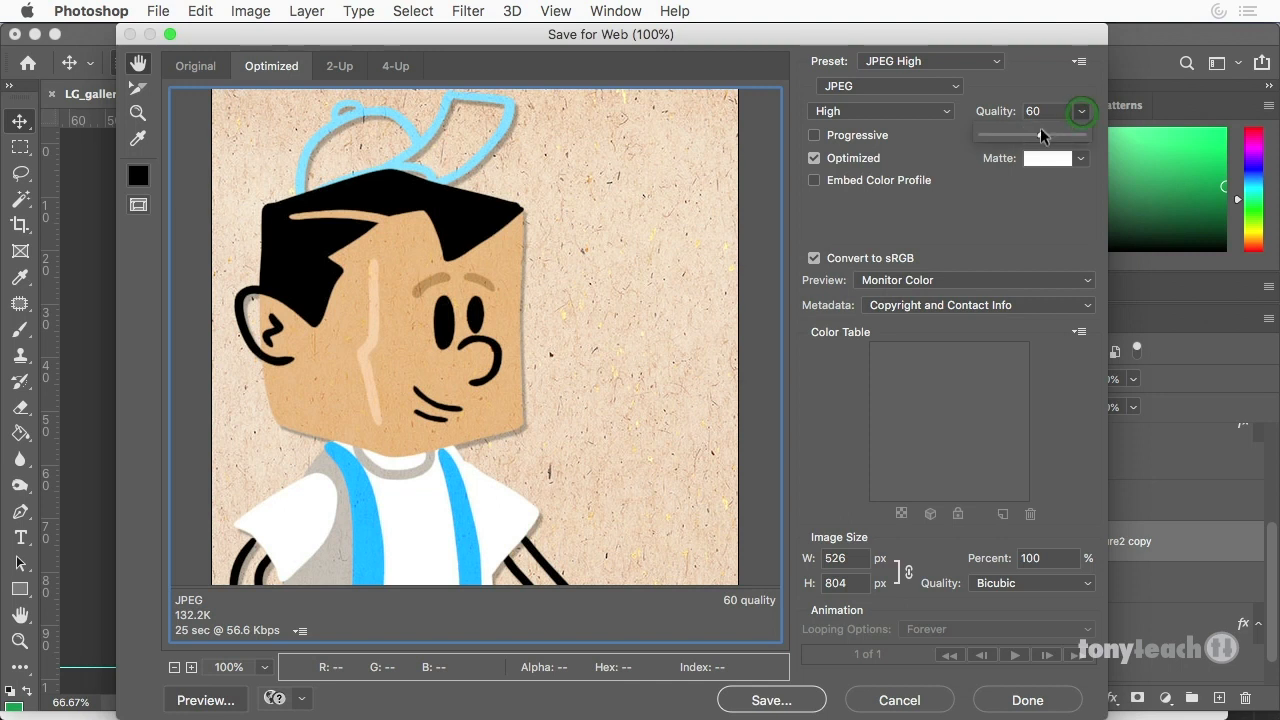
drag(1040, 137, 1010, 134)
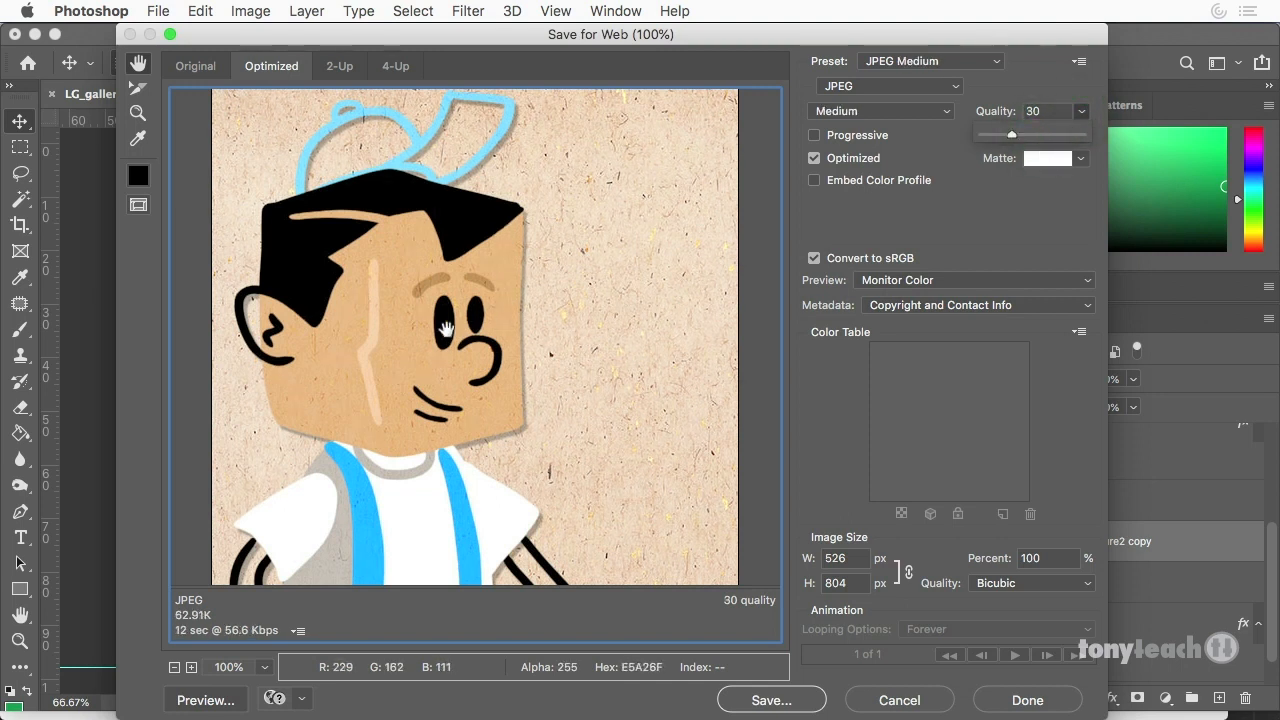
Step: Inspect the boy's torso in the export preview and lower the JPEG quality to 20
drag(392, 389, 417, 270)
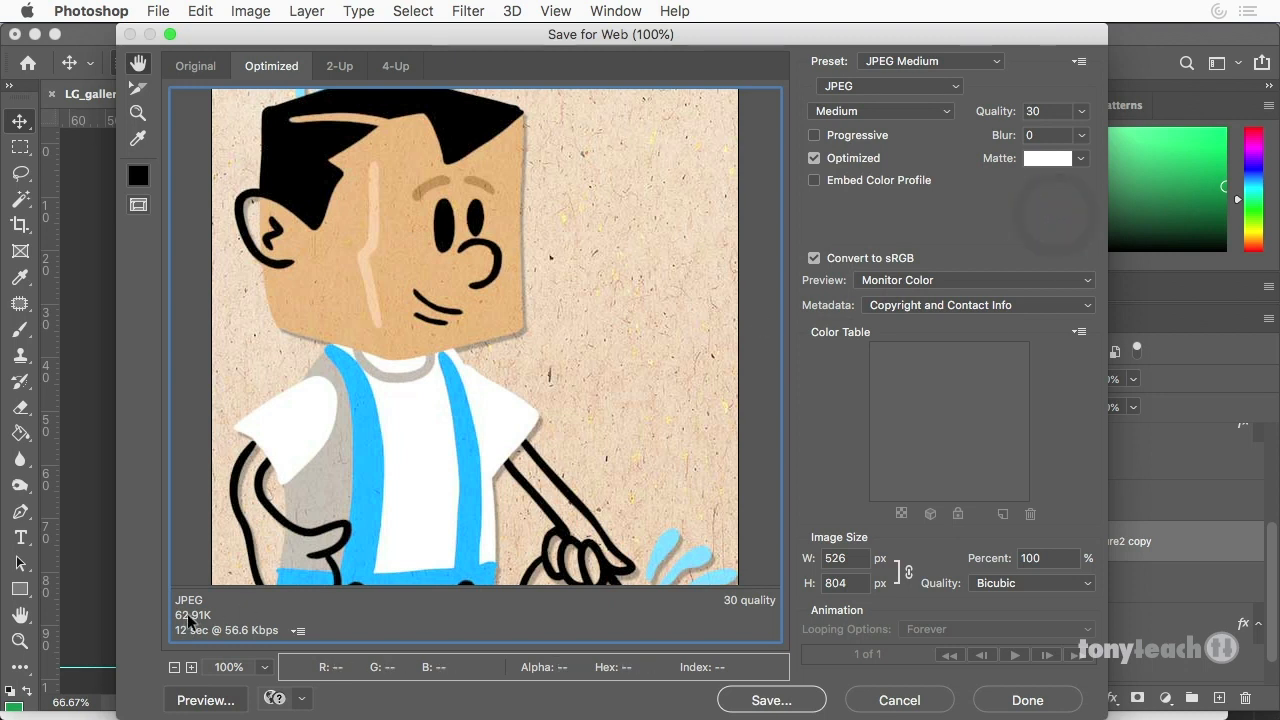
click(1081, 111)
drag(1013, 135, 1001, 135)
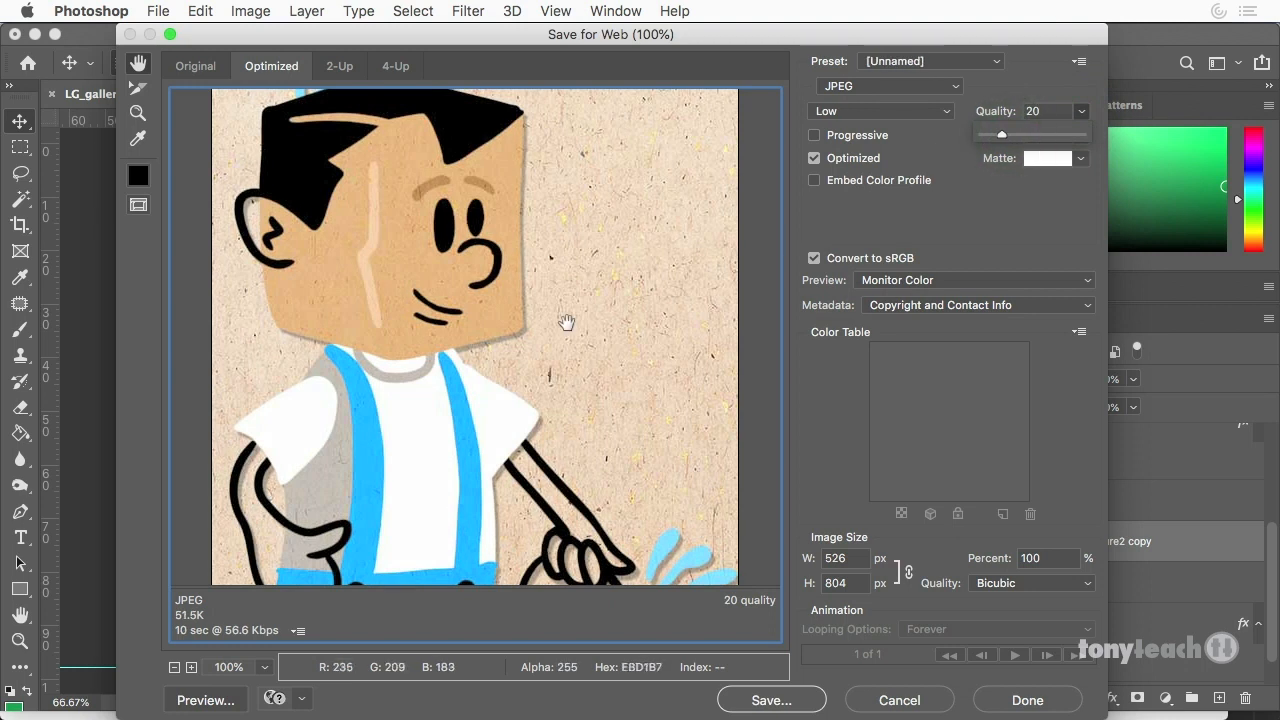
Step: Inspect the boy's torso and head in the export preview and turn off the JPEG's Optimized option
drag(580, 279, 586, 200)
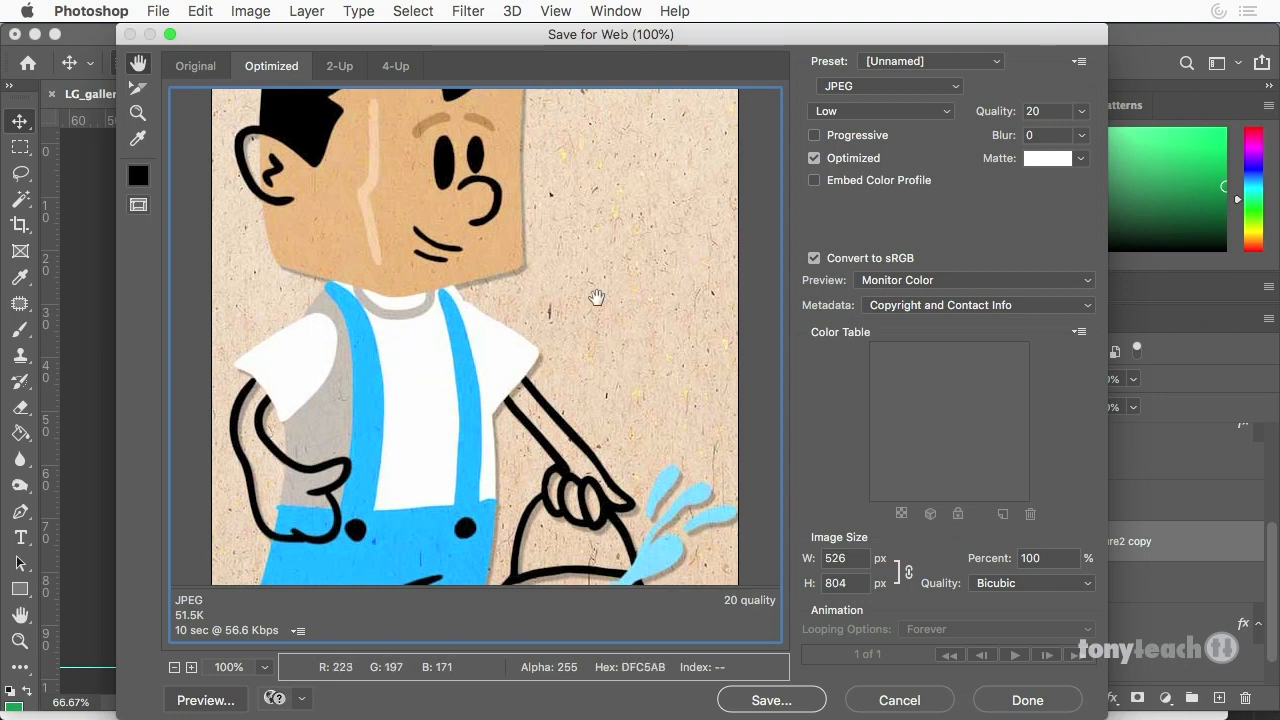
scroll(600, 262, up, 3)
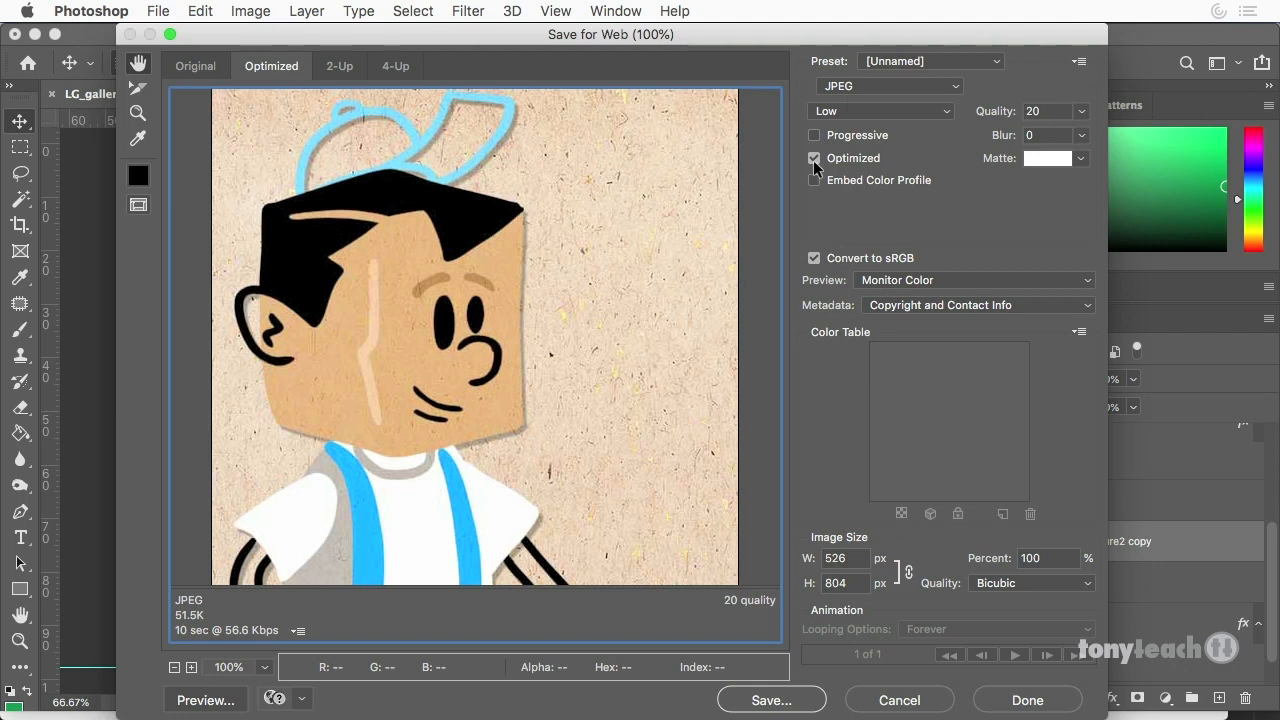
click(813, 159)
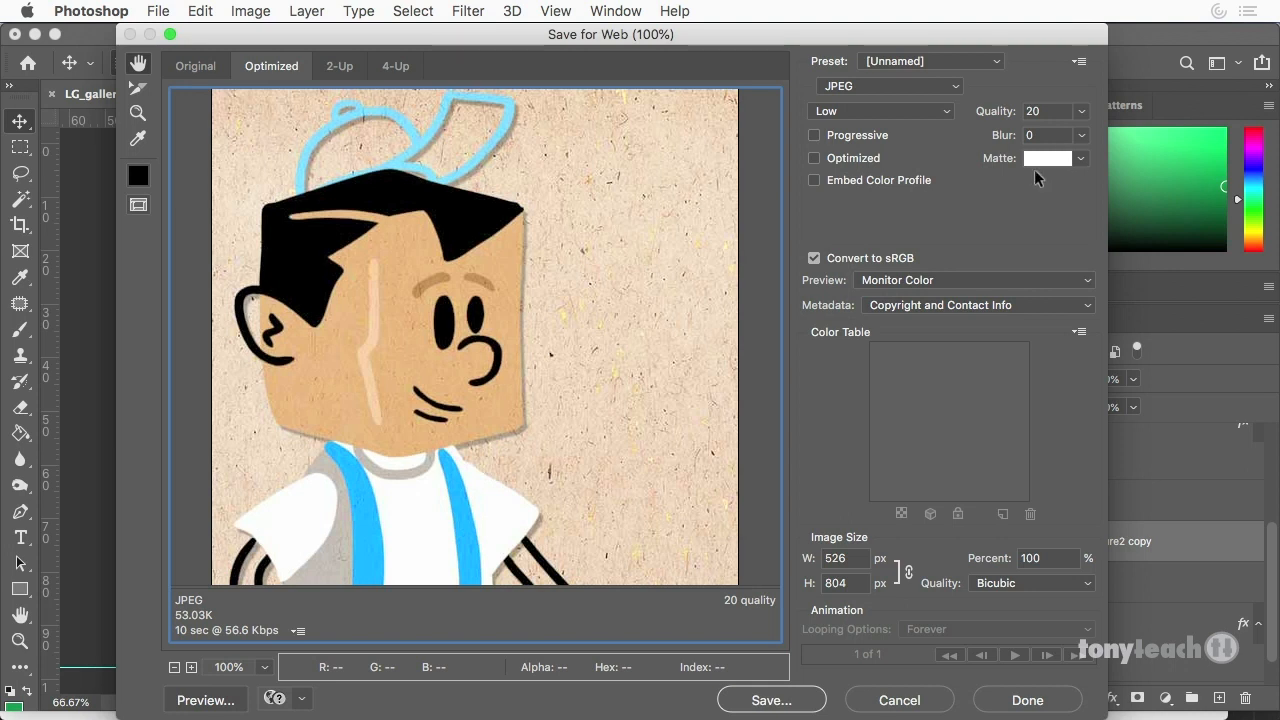
Step: Switch the export format to PNG-24 and inspect the textured figure from cap to shoes in the preview
click(933, 90)
click(910, 116)
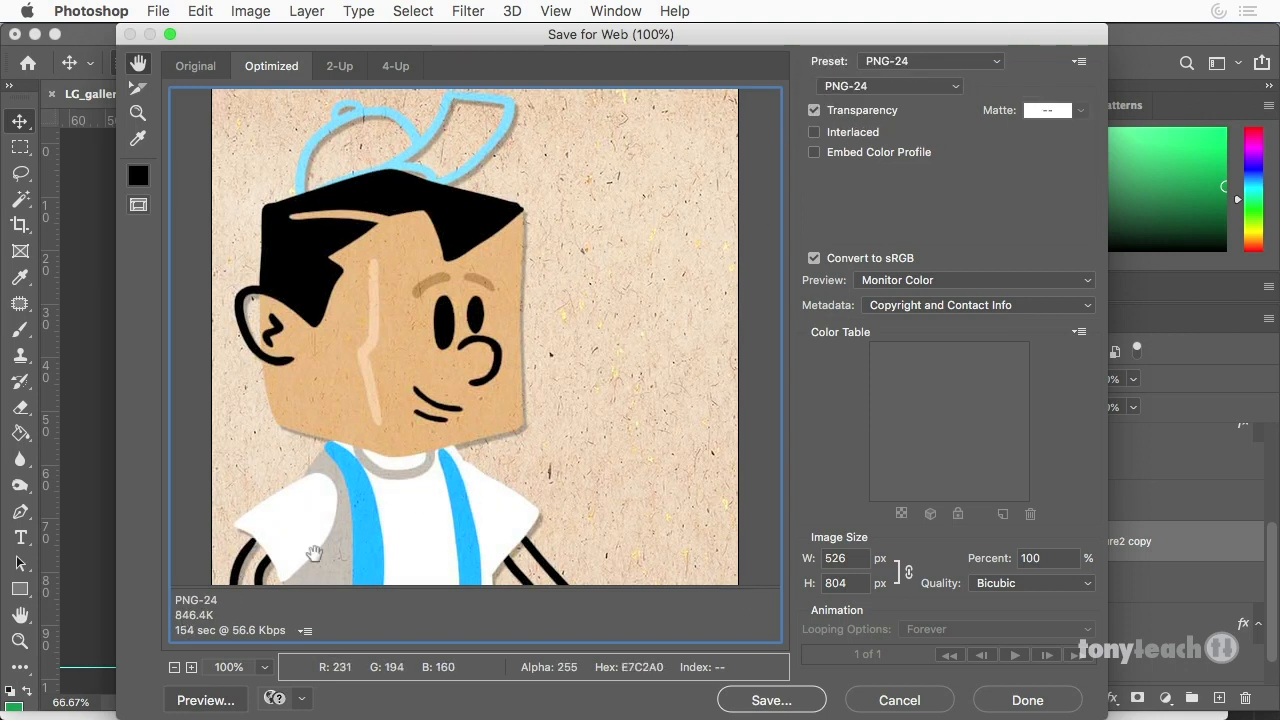
scroll(440, 392, down, 5)
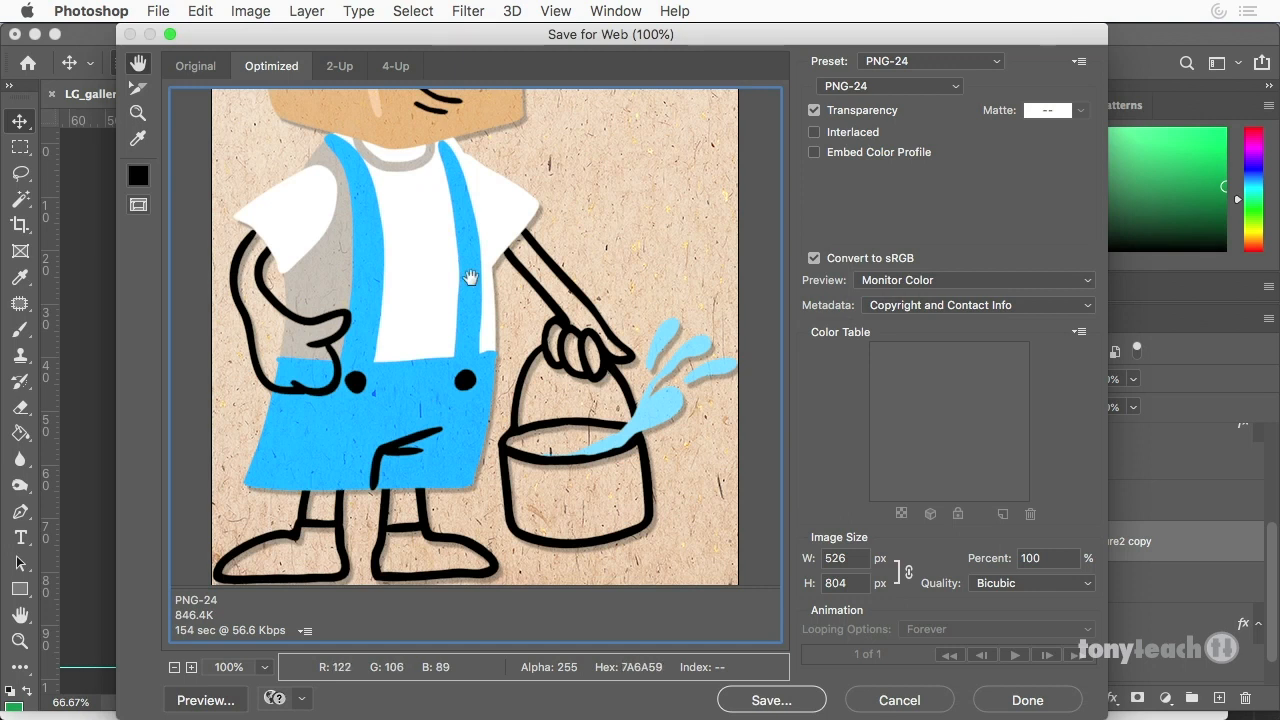
scroll(507, 428, up, 5)
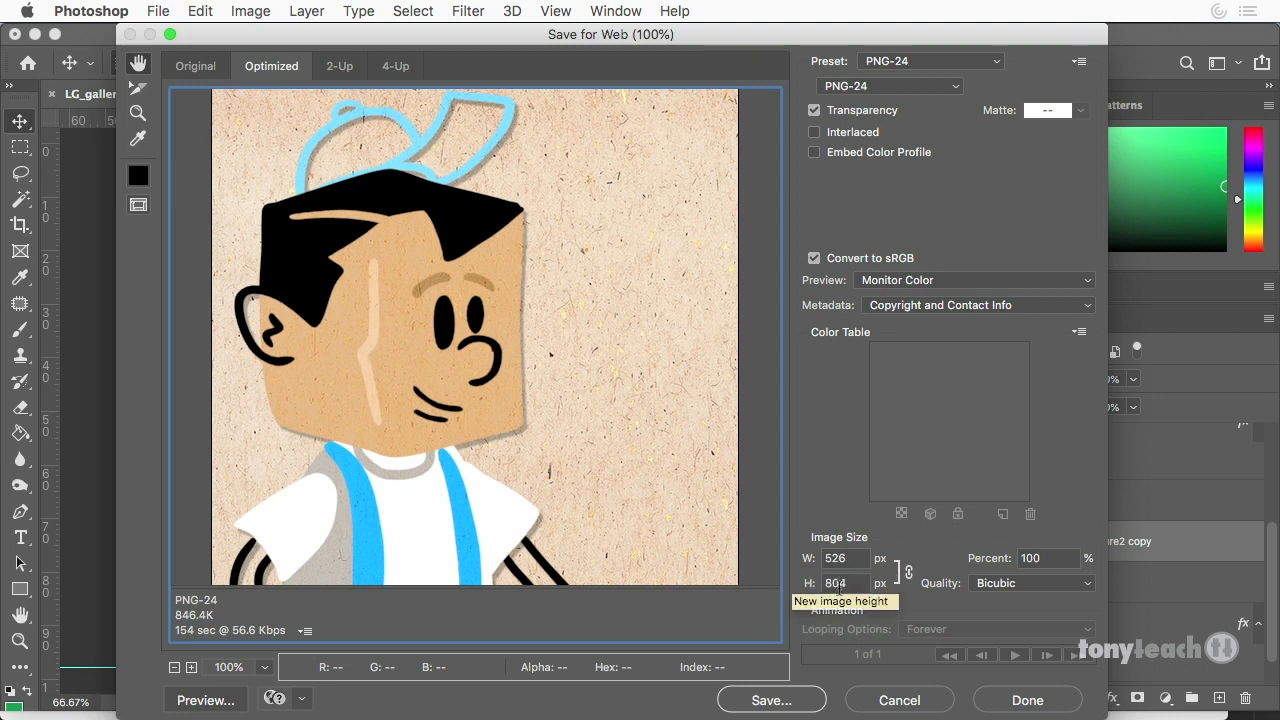
scroll(459, 340, down, 5)
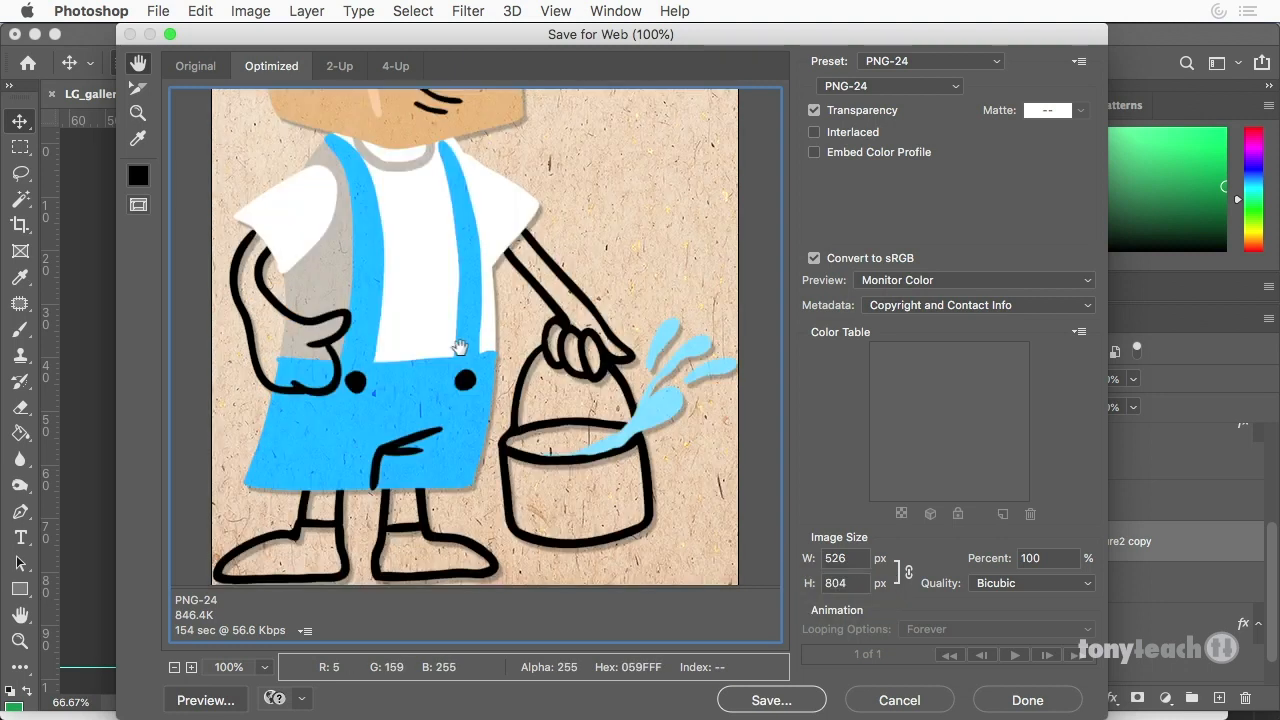
scroll(459, 347, up, 5)
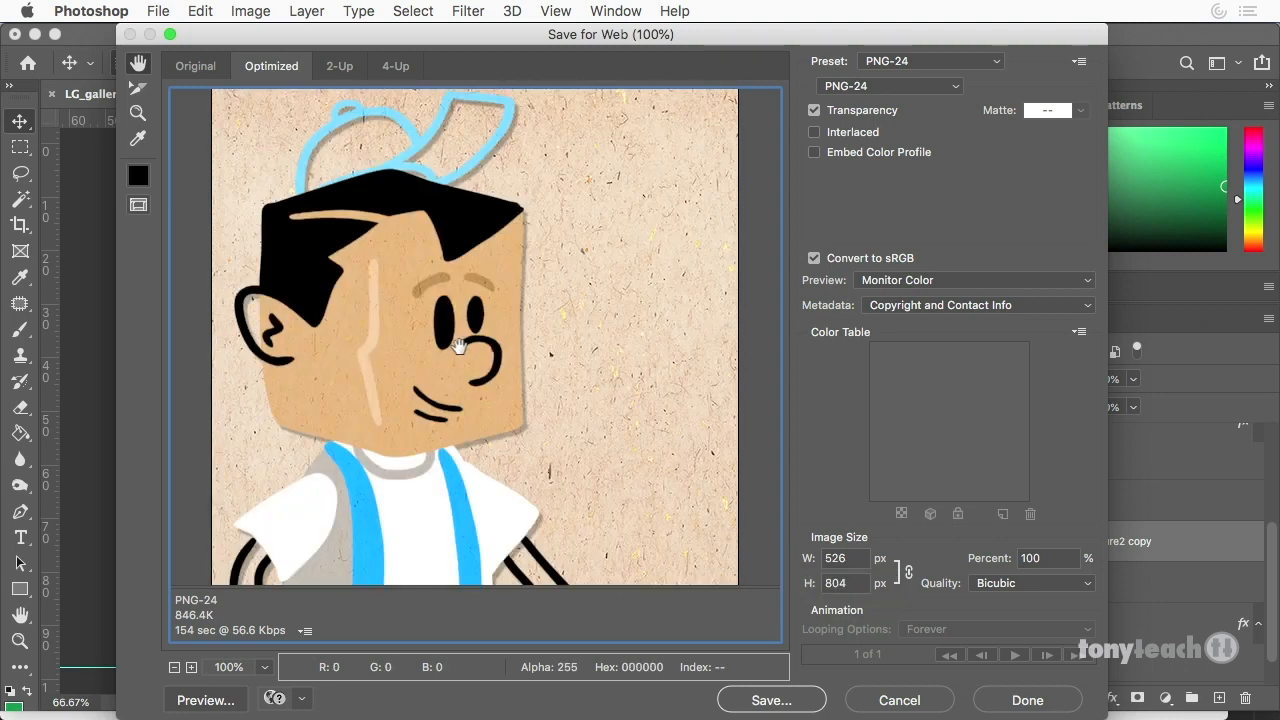
Step: Turn off transparency for the PNG-24 export and switch the format back to JPEG
click(815, 111)
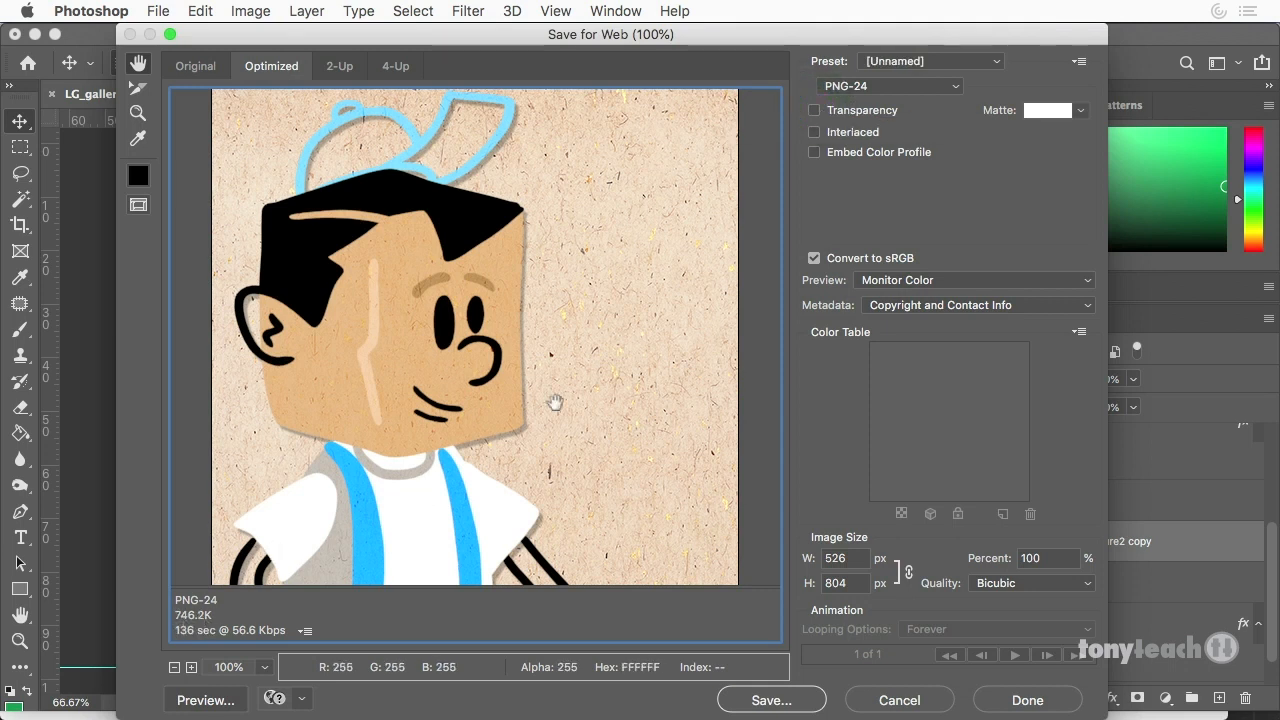
click(957, 89)
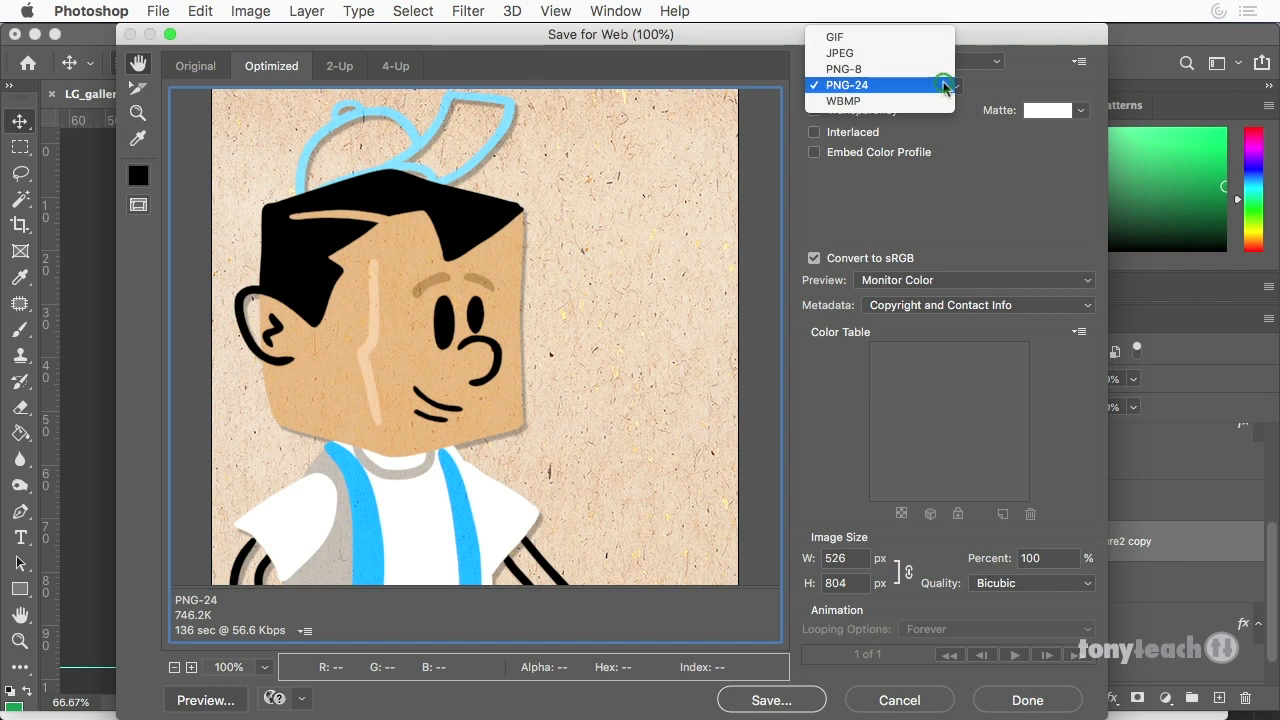
click(838, 57)
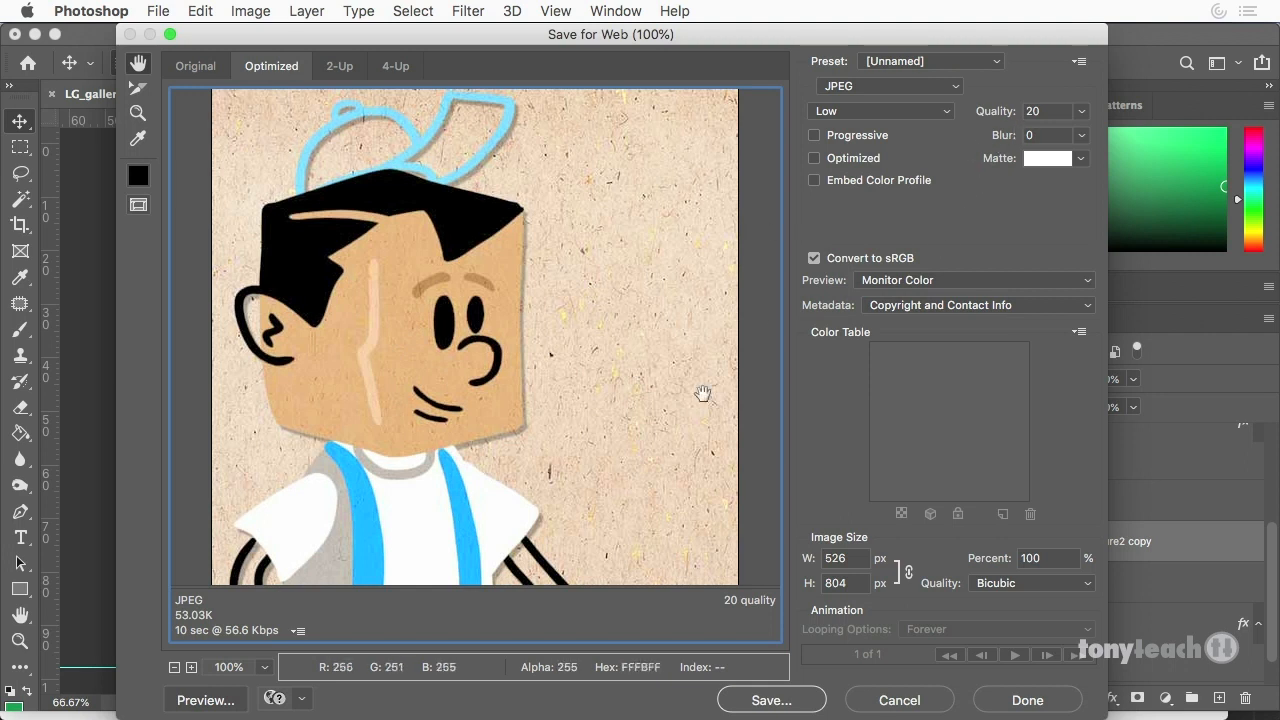
Step: Set the JPEG quality to 50, inspect the whole figure in the preview, and cancel the export
drag(1080, 112, 1045, 134)
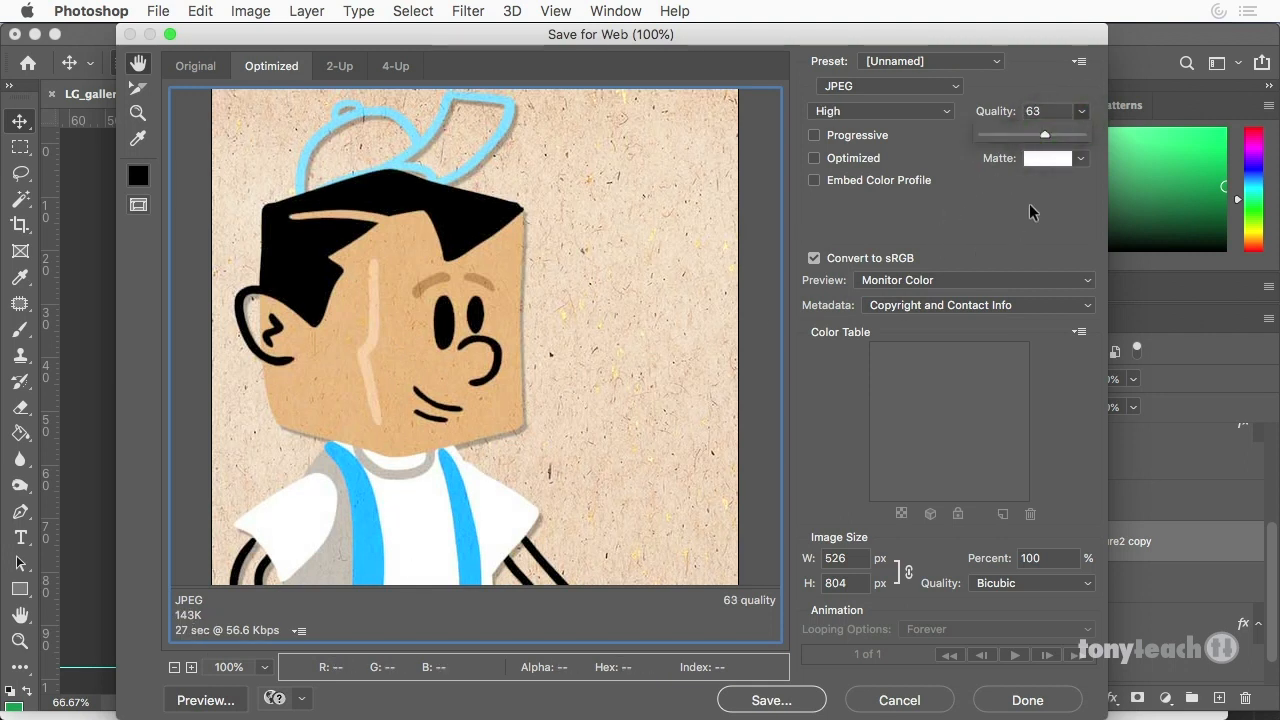
drag(1033, 140, 1032, 156)
scroll(462, 398, down, 5)
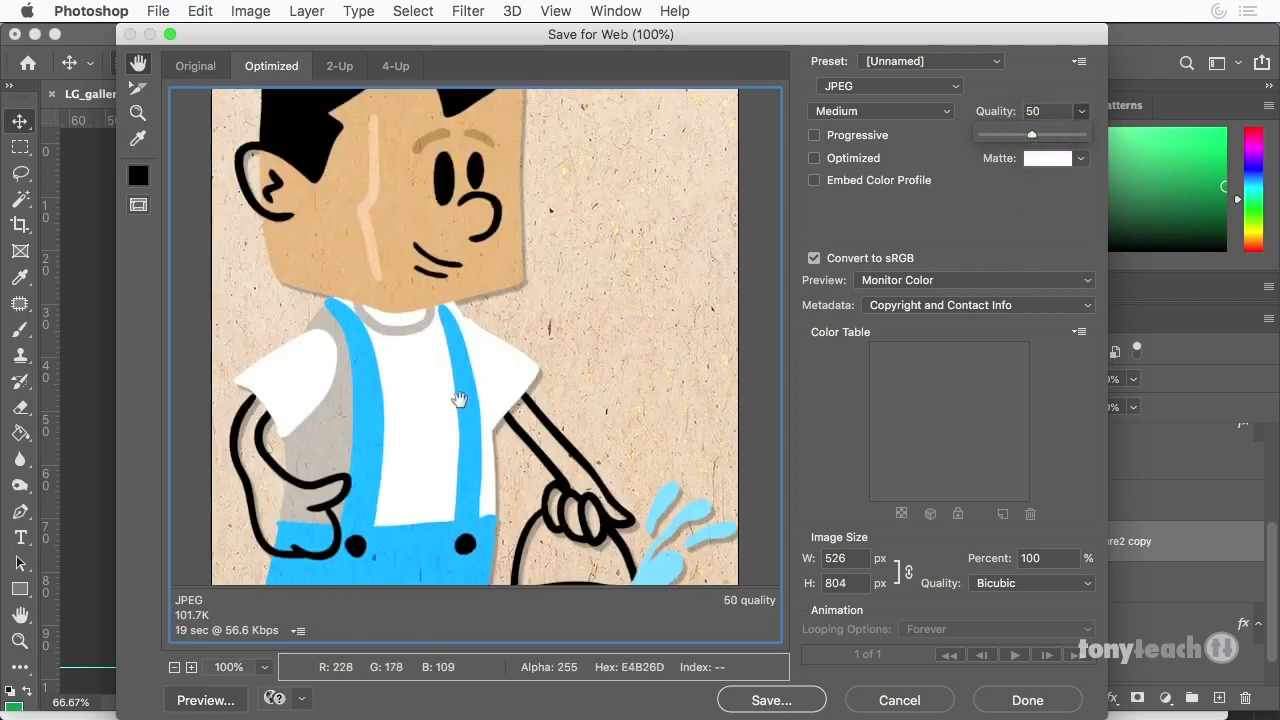
scroll(459, 397, up, 5)
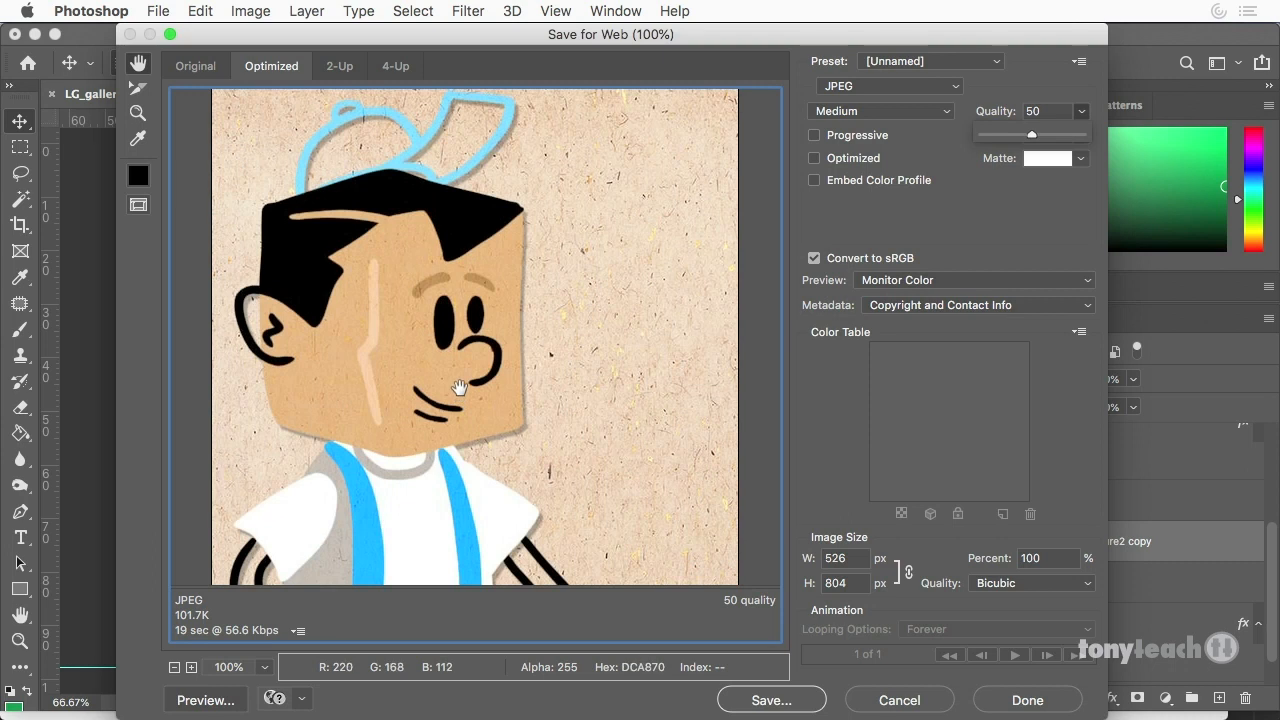
scroll(460, 390, down, 5)
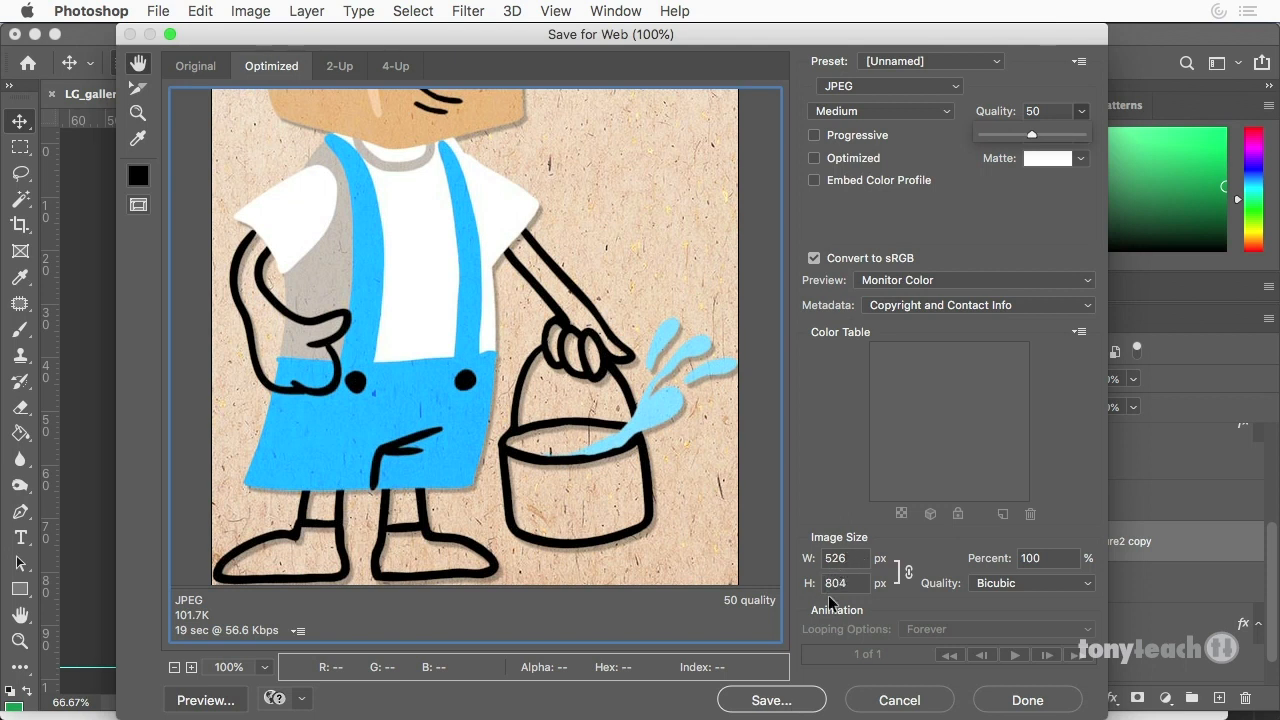
click(895, 700)
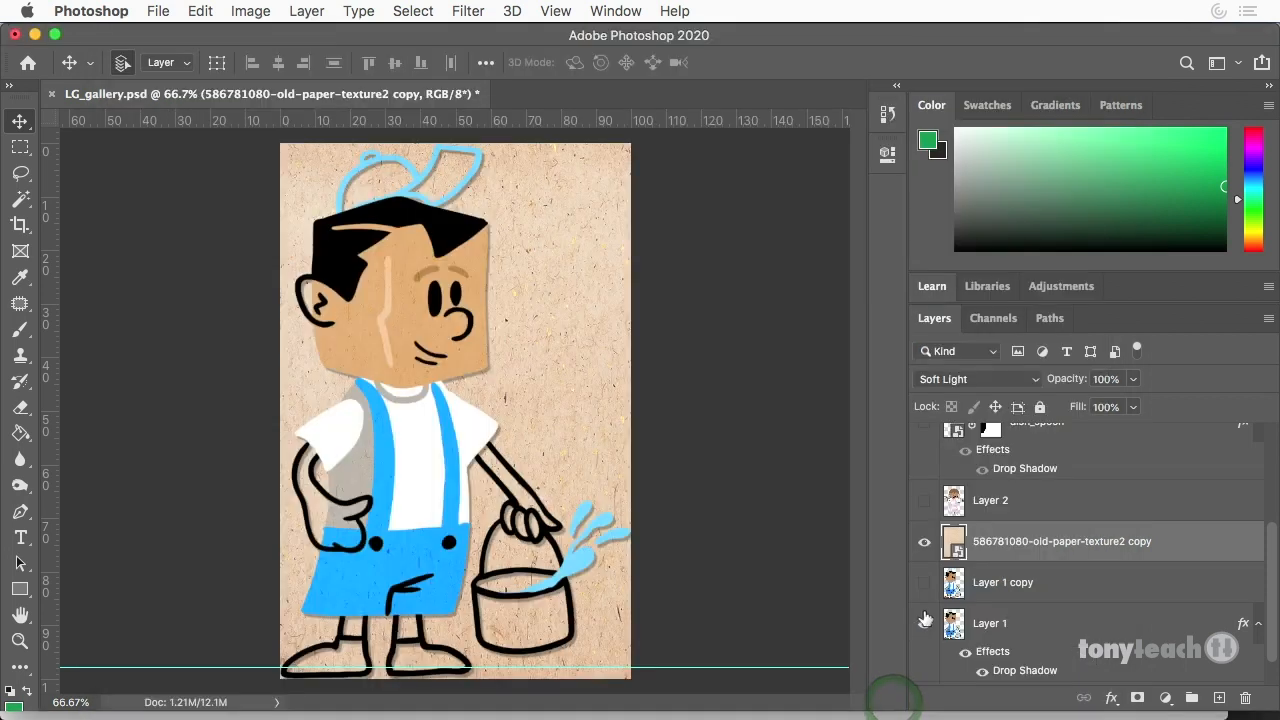
Step: Hide the old-paper-texture2 copy layer and open the untextured boy artwork for Save for Web (Legacy) export
click(924, 543)
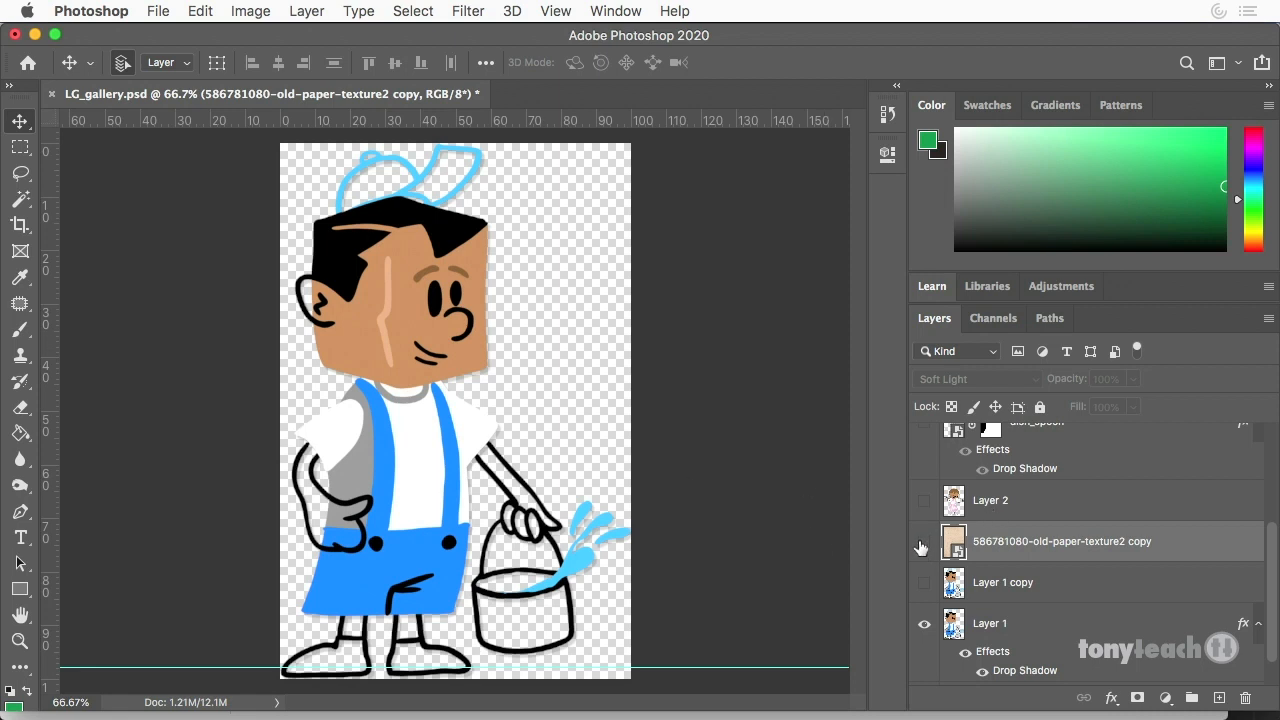
key(super)
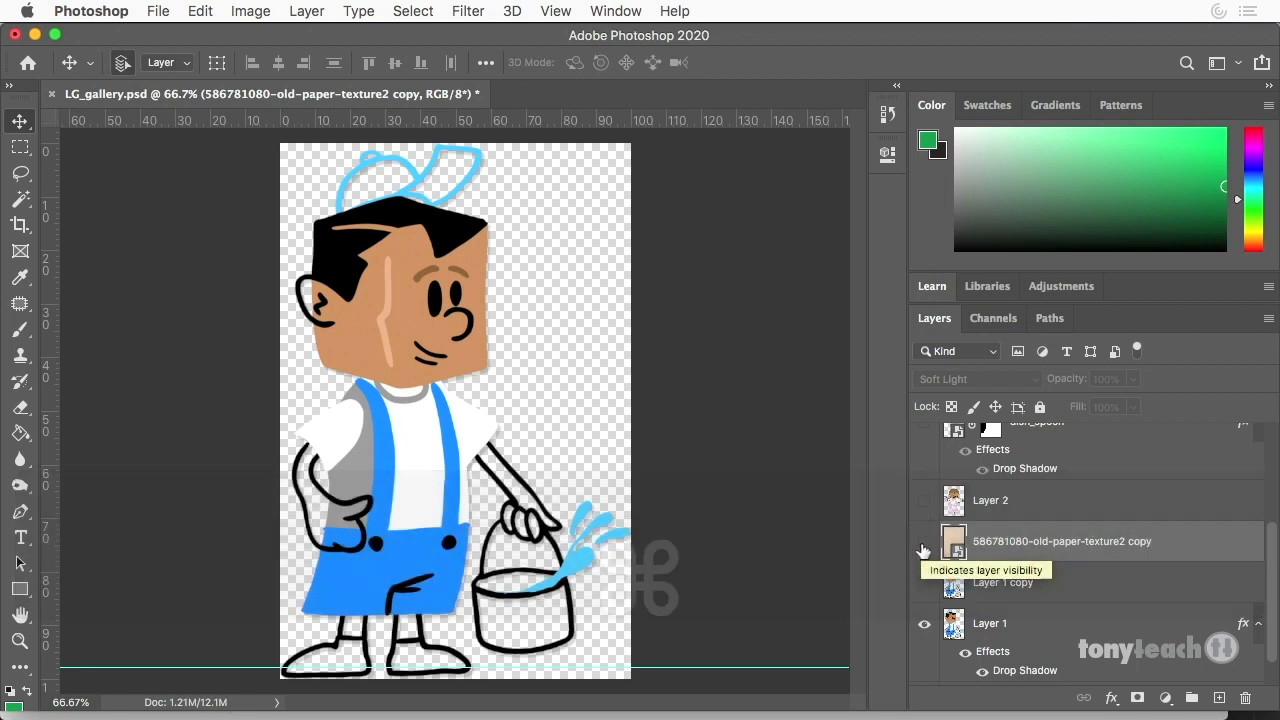
click(158, 10)
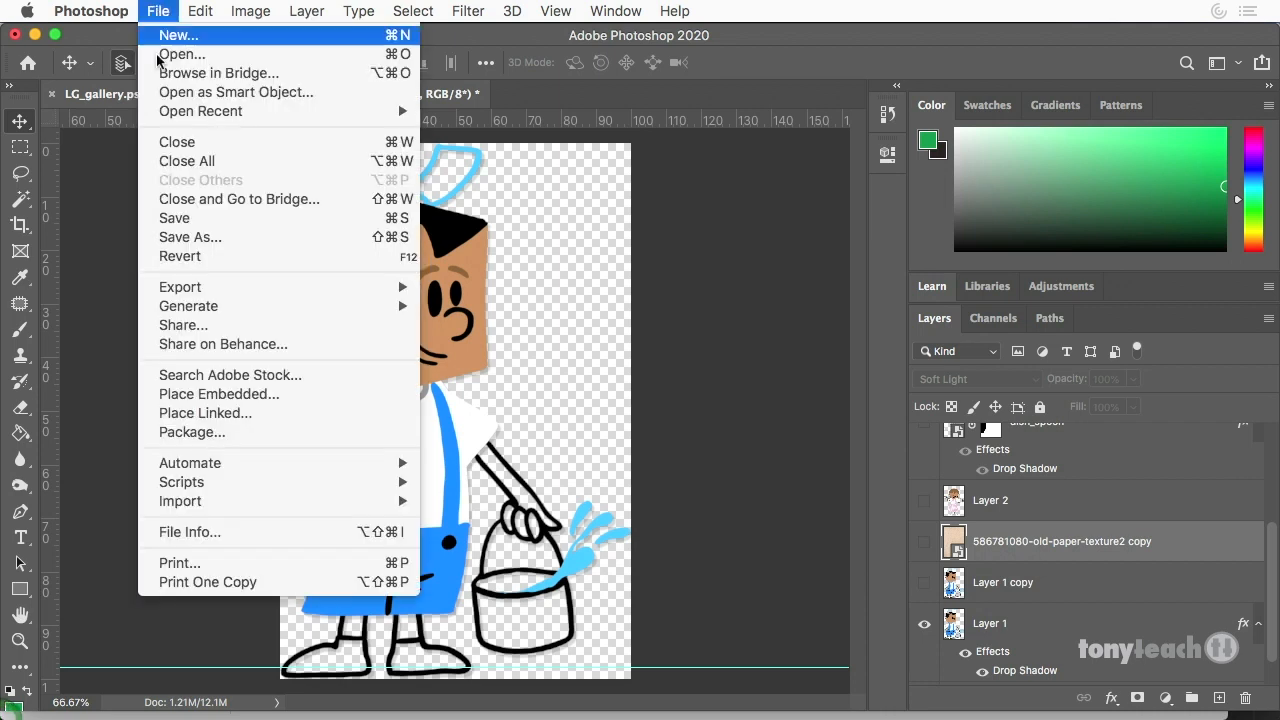
mouse_move(386, 288)
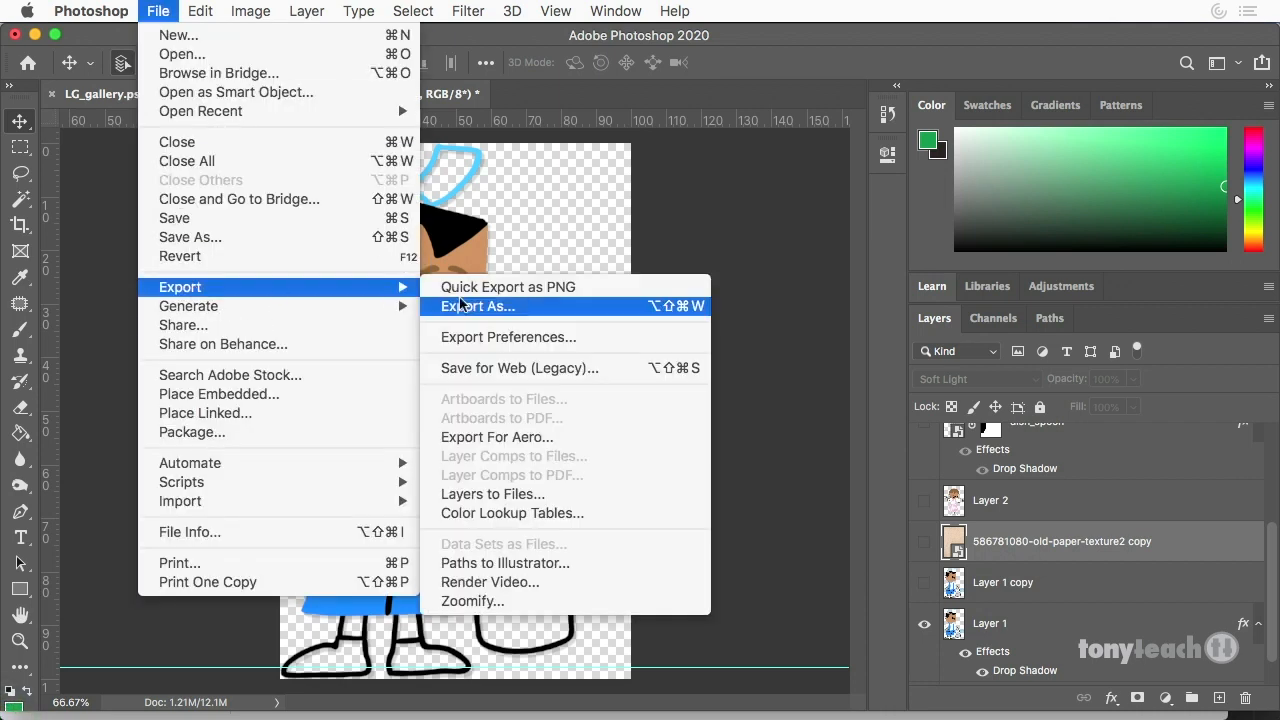
click(518, 368)
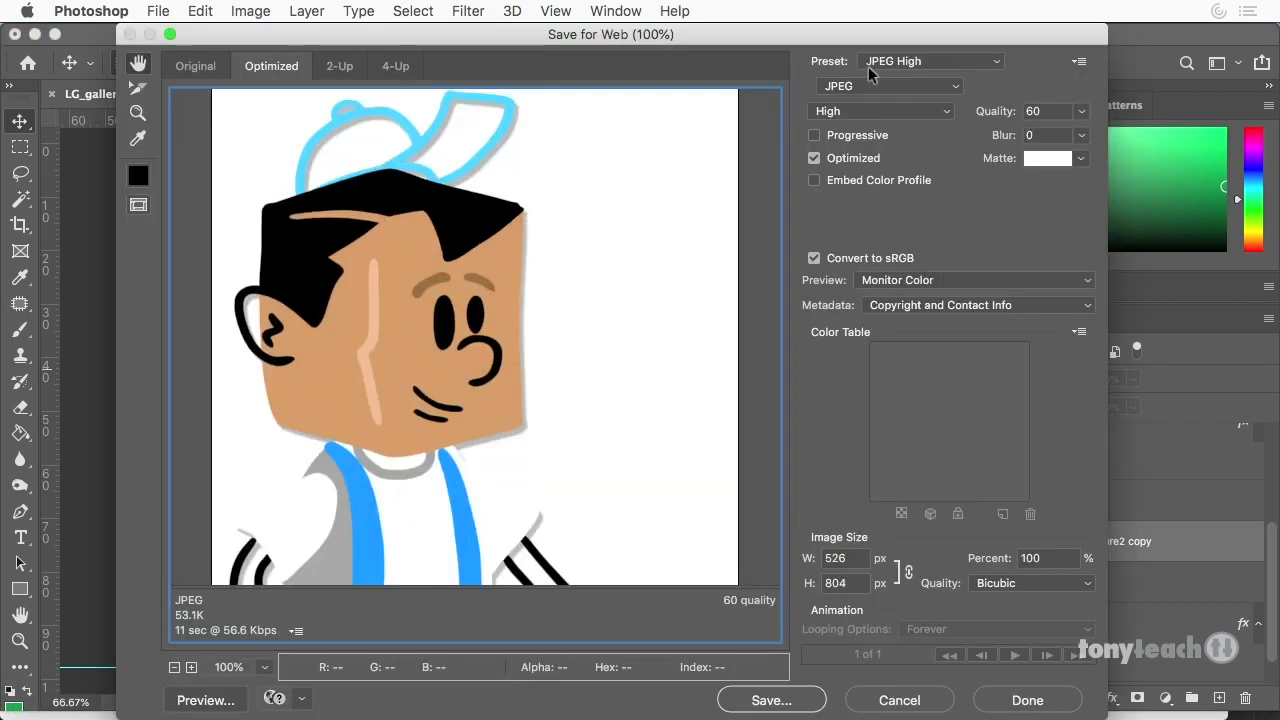
Step: Set the export format to PNG-24 with transparency turned on
click(863, 86)
click(850, 117)
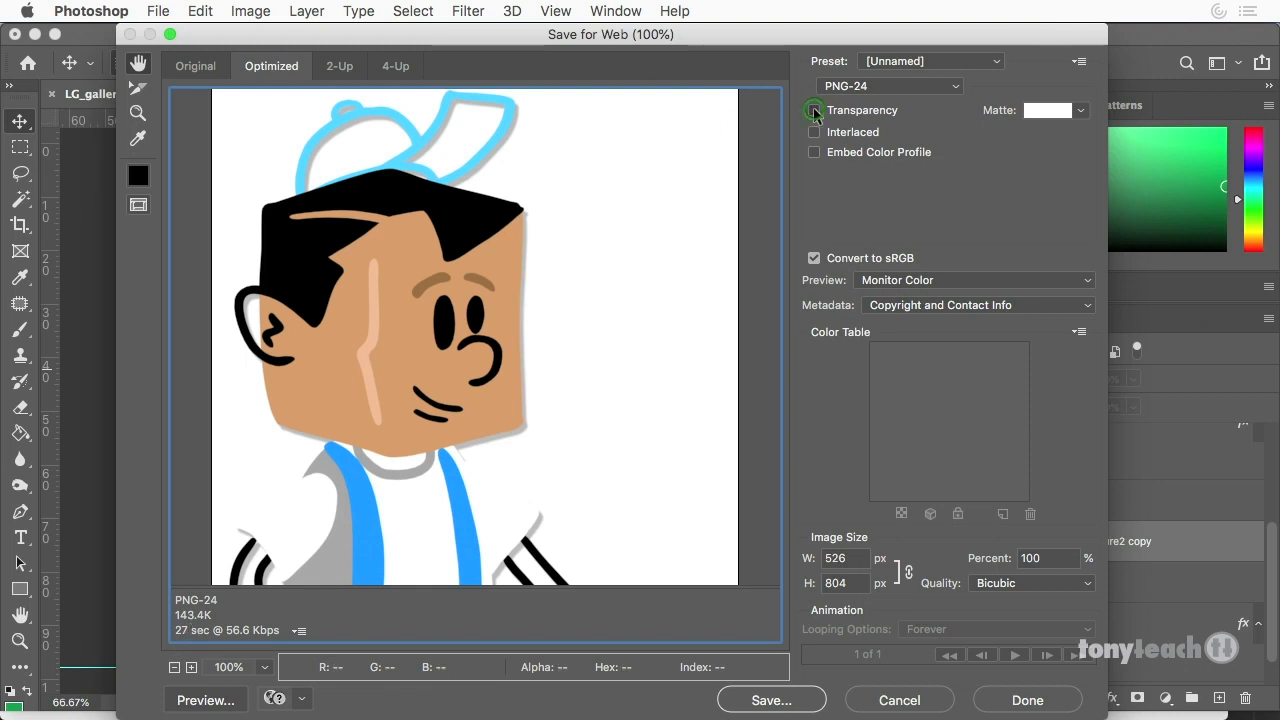
click(815, 111)
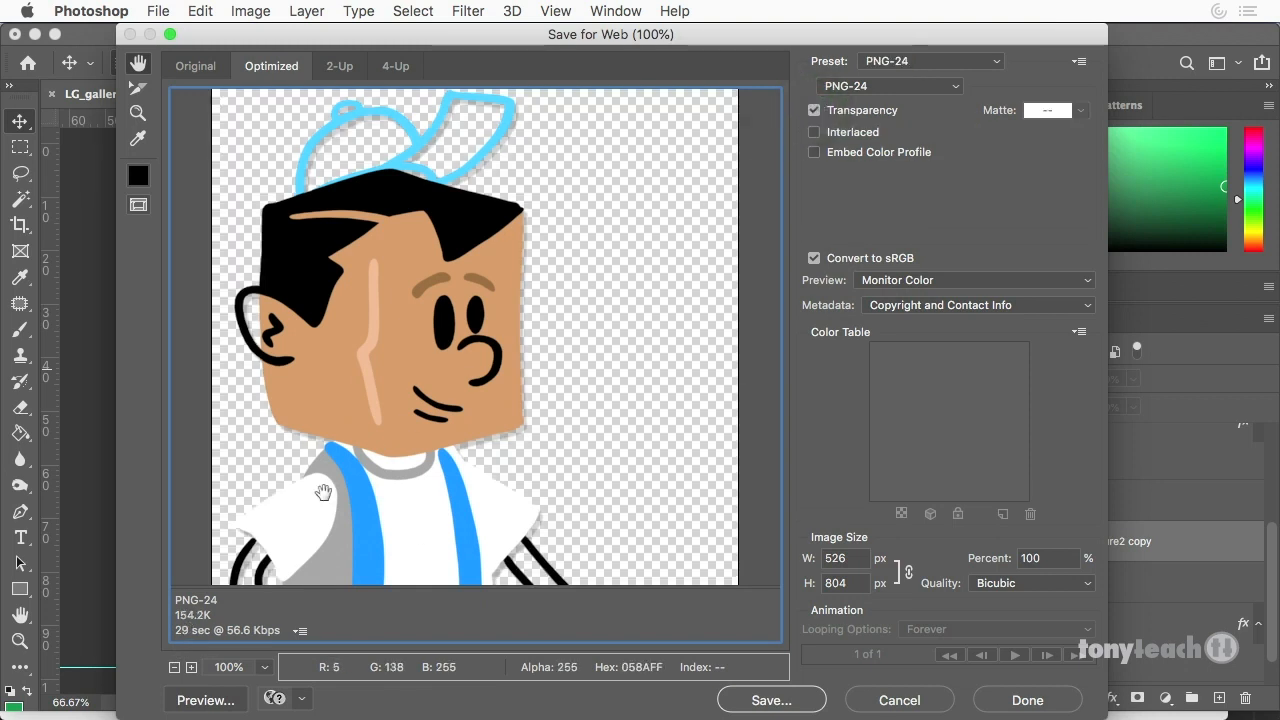
Step: Inspect the transparent, untextured figure and its file size in the export preview, and close the export without saving
scroll(548, 350, down, 5)
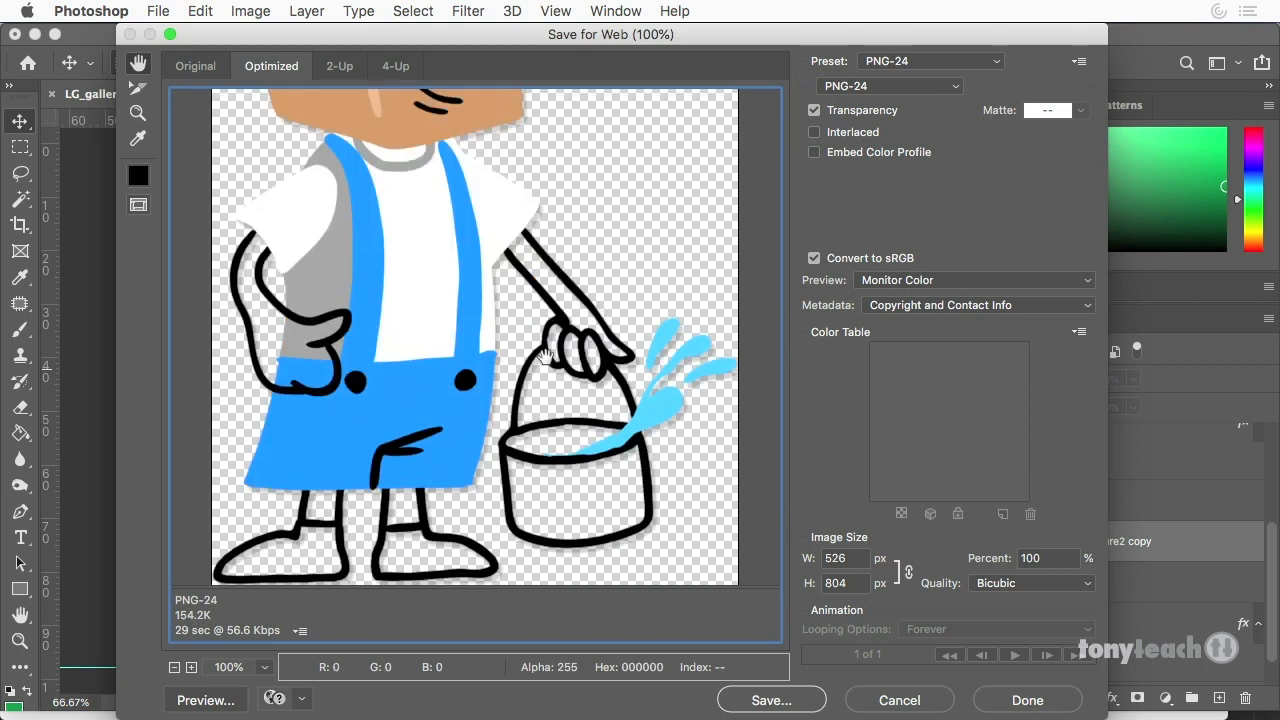
scroll(546, 356, up, 5)
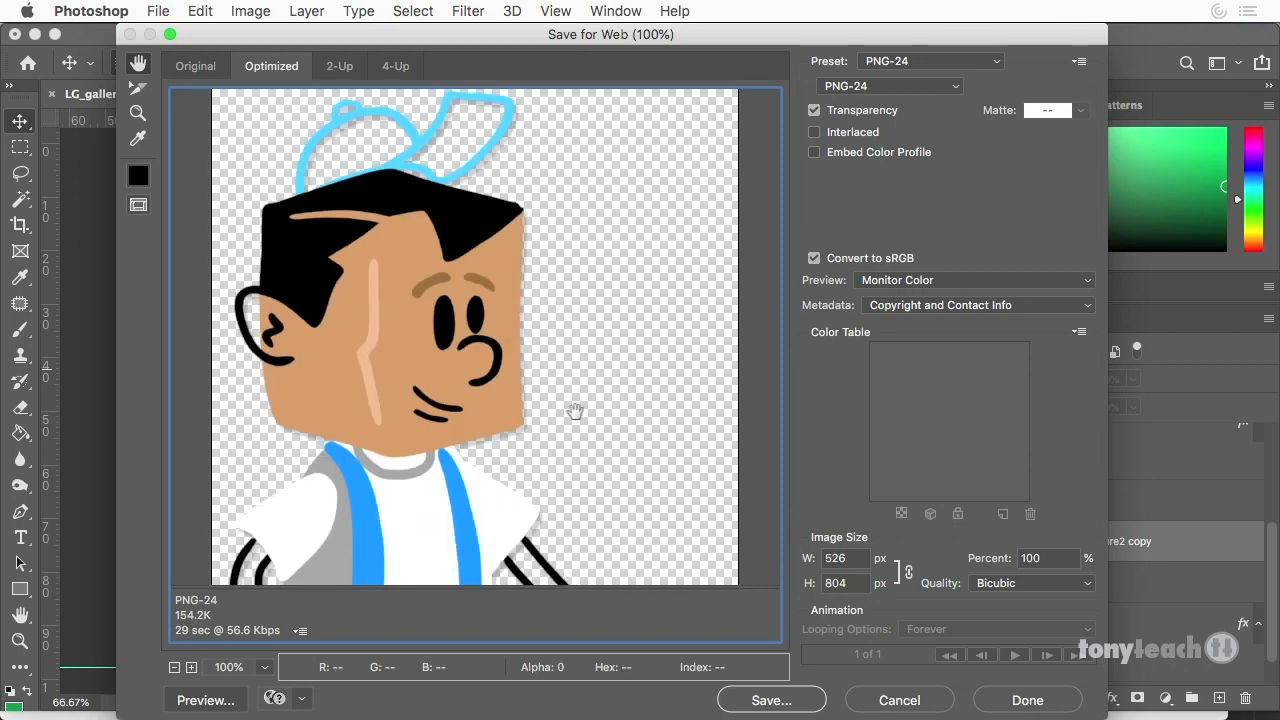
scroll(563, 402, down, 5)
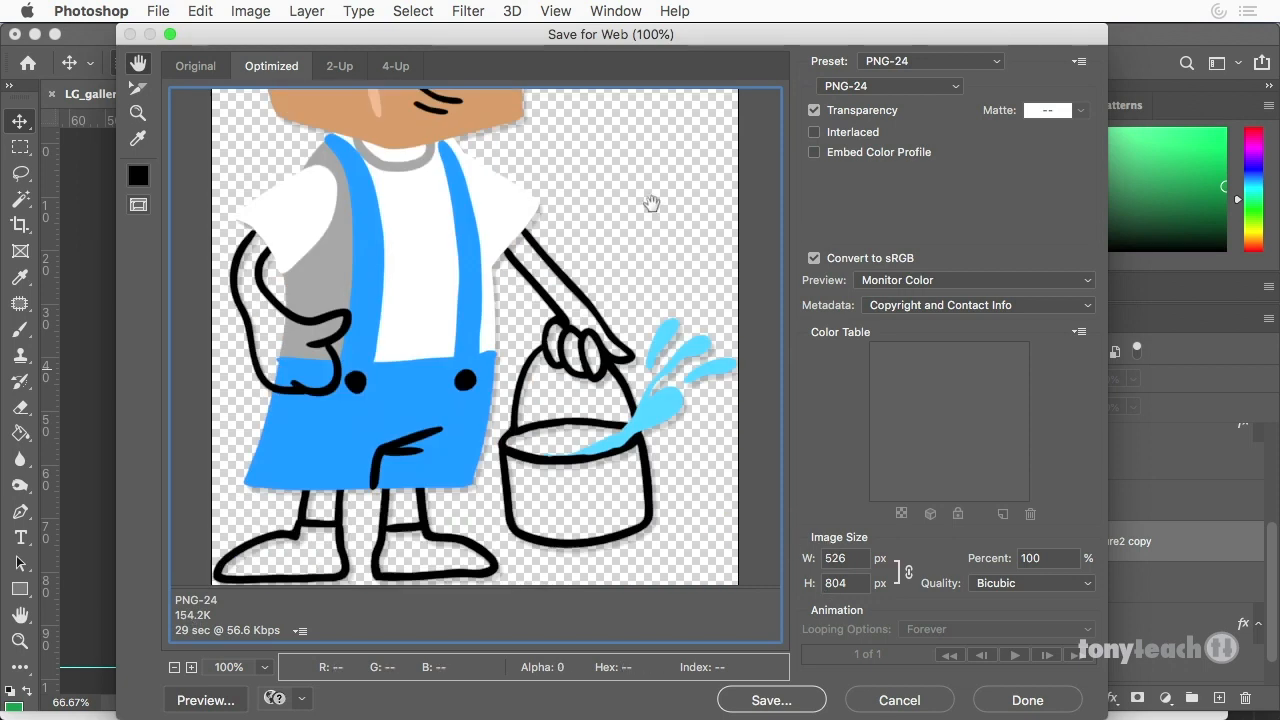
scroll(603, 460, up, 5)
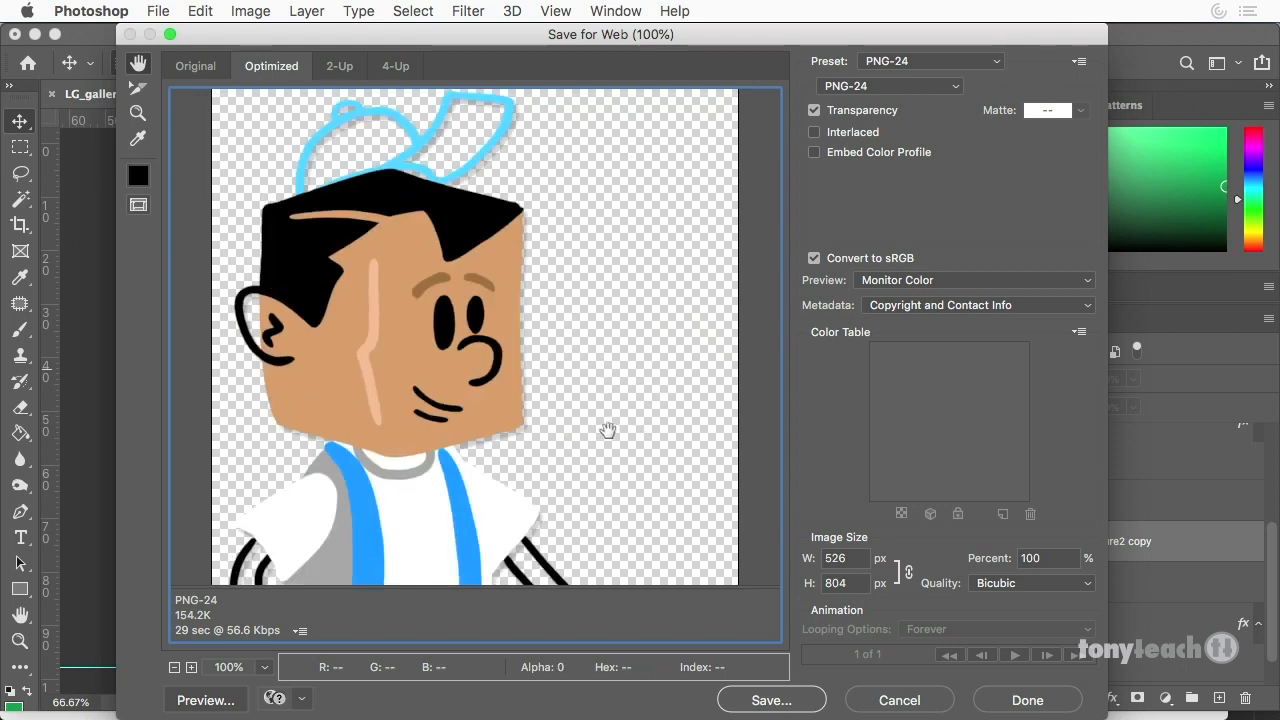
scroll(555, 386, down, 5)
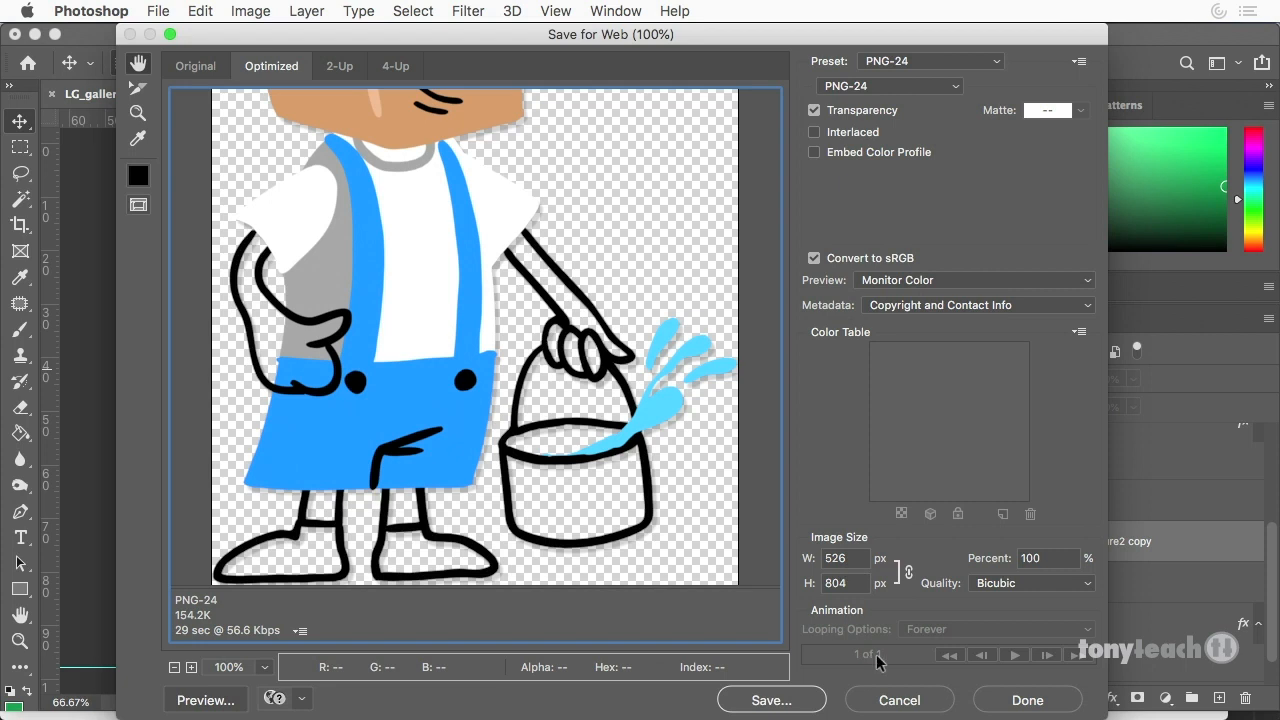
click(910, 703)
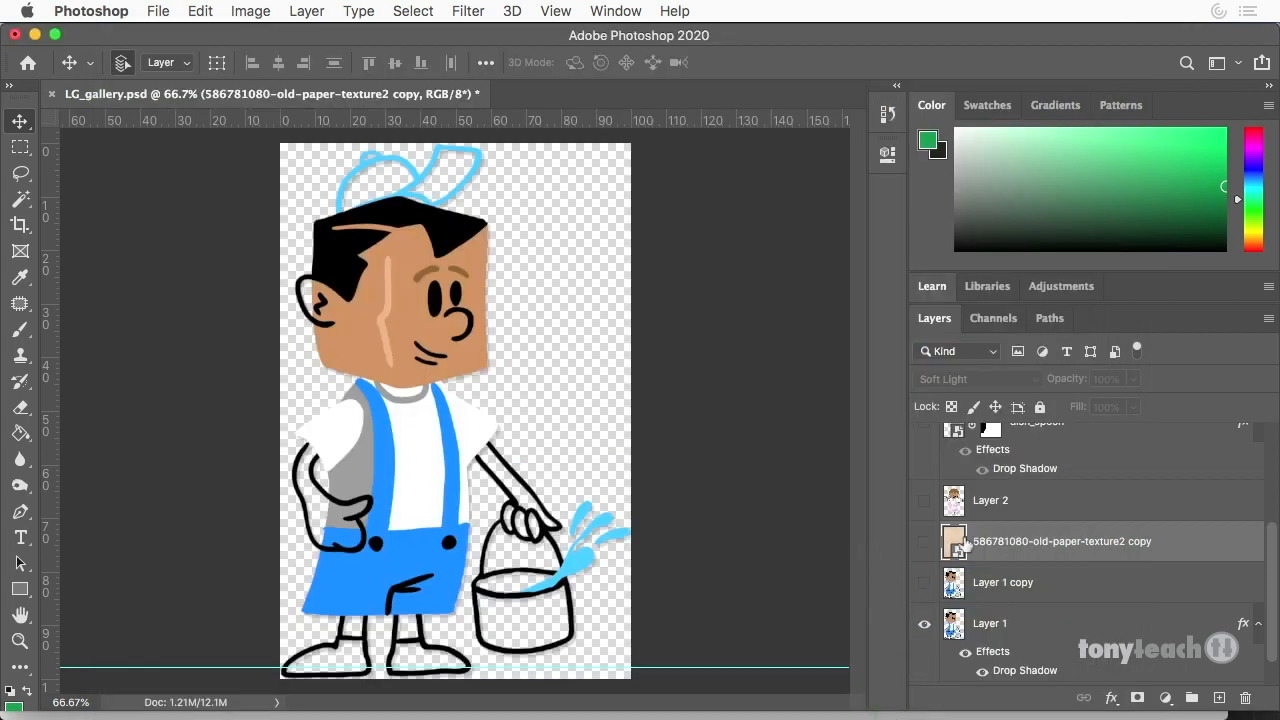
Step: Load Layer 1's outline as a selection, show the old-paper-texture2 copy layer, and mask that layer to the boy's shape
scroll(970, 608, down, 3)
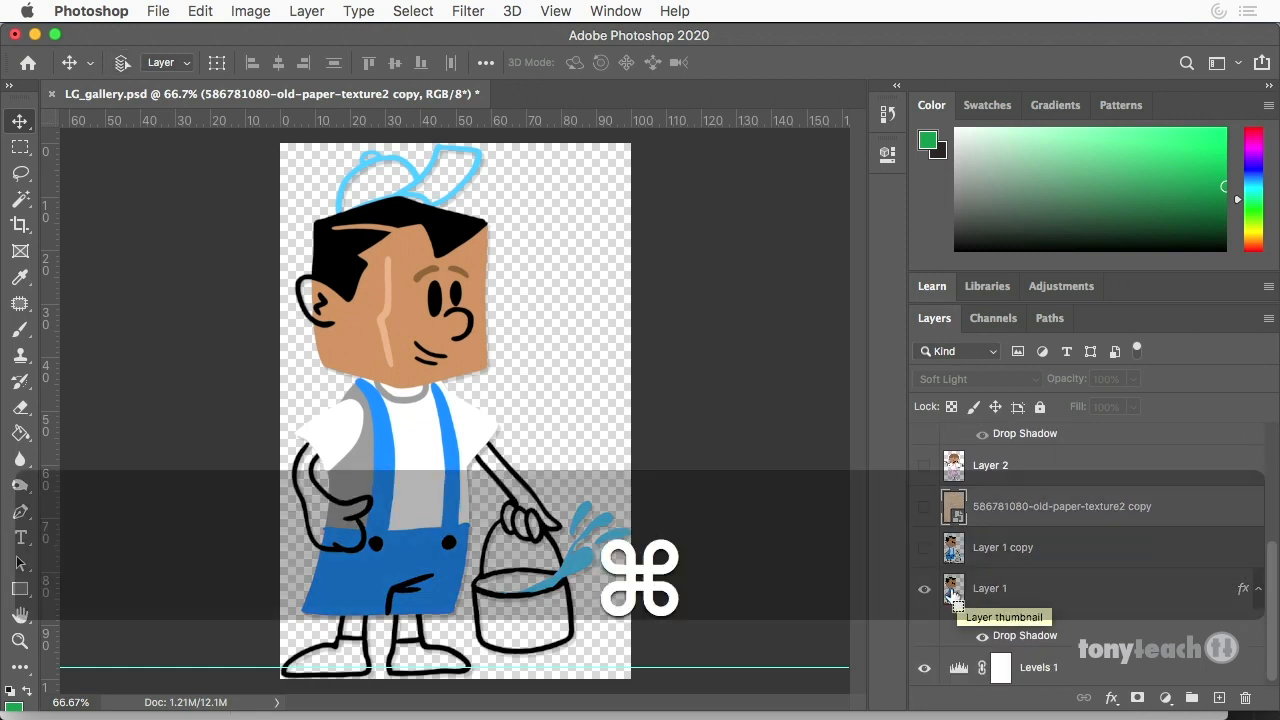
super+click(952, 596)
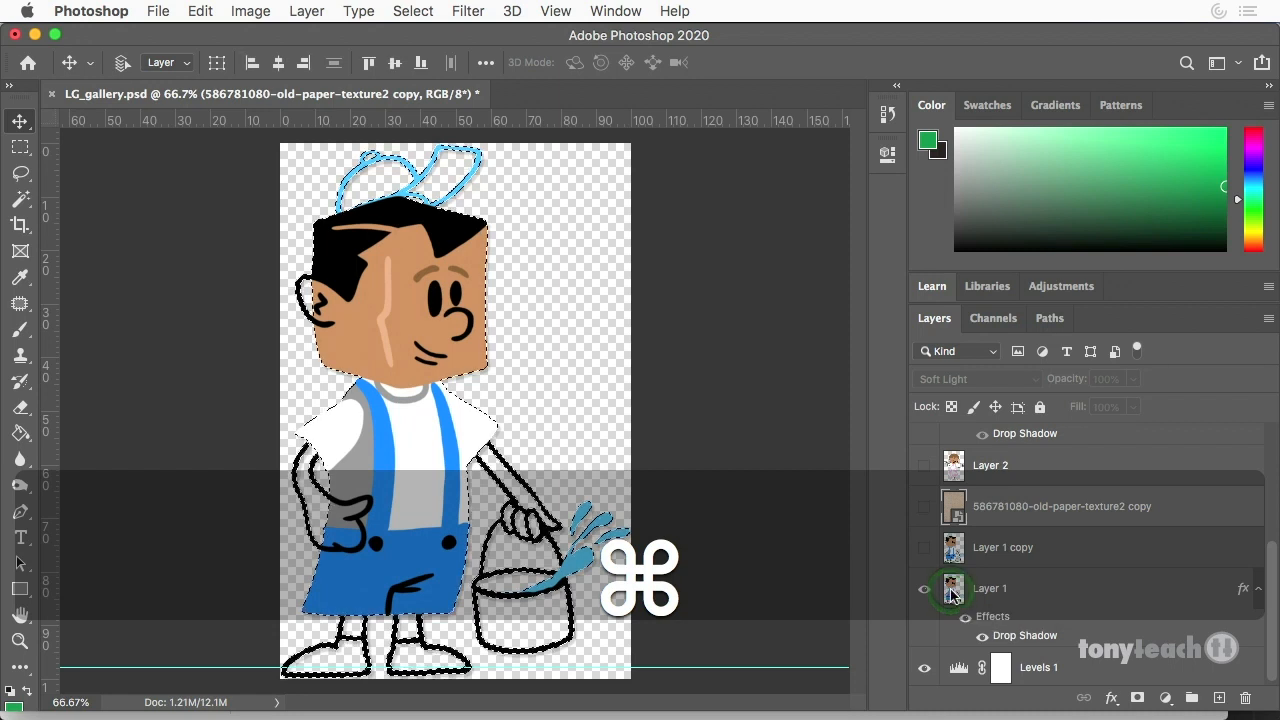
click(925, 512)
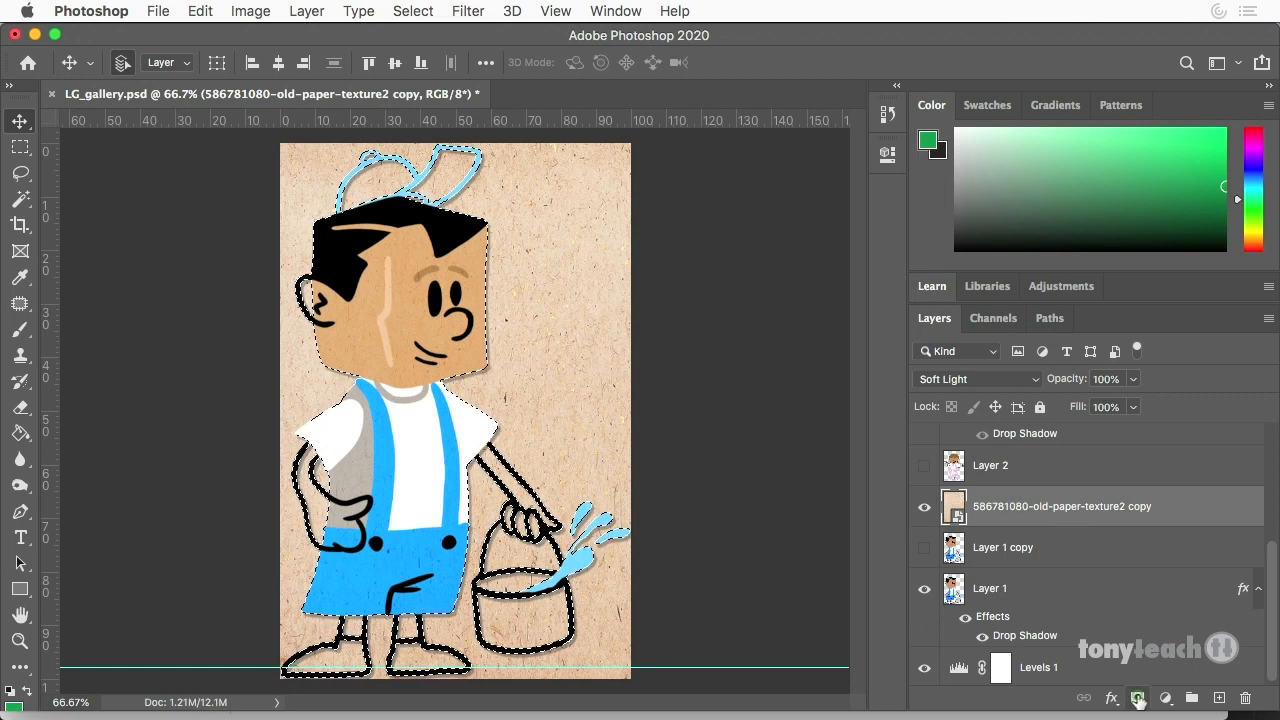
click(1138, 698)
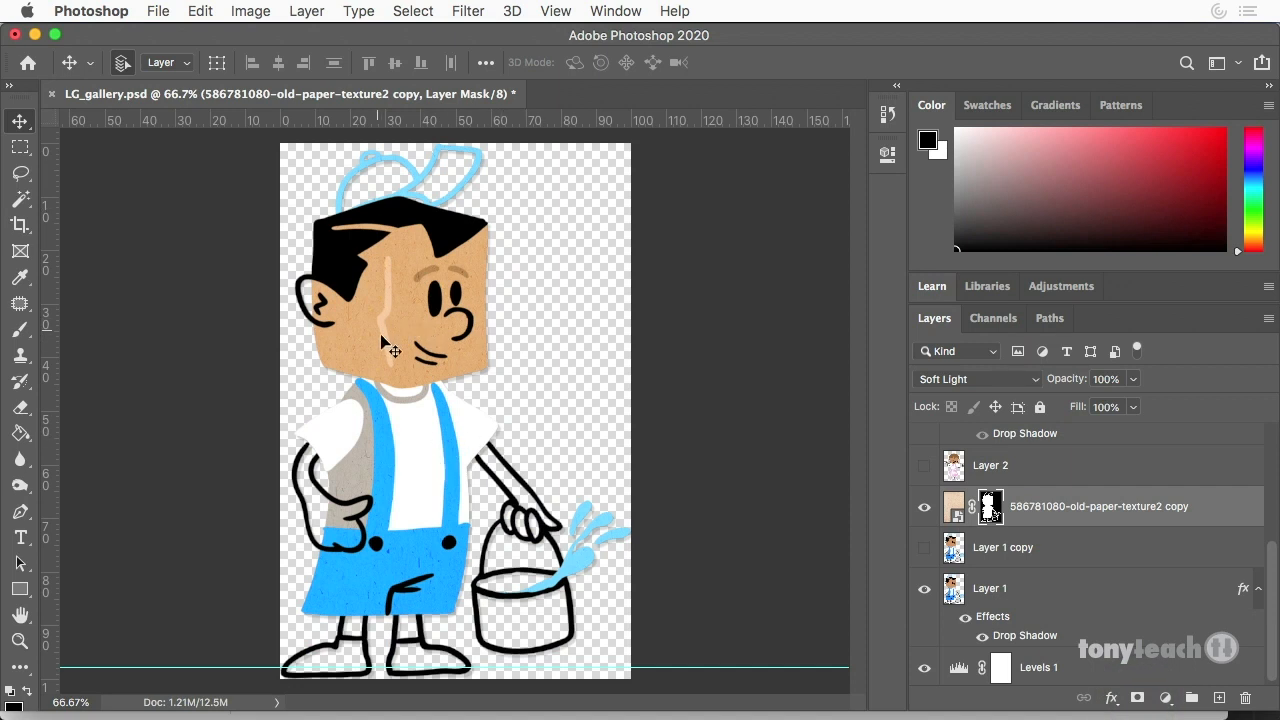
Step: Preview the masked, textured boy artwork as a transparent PNG-24 in Save for Web (Legacy), check its file size, and close without saving
click(160, 10)
mouse_move(210, 287)
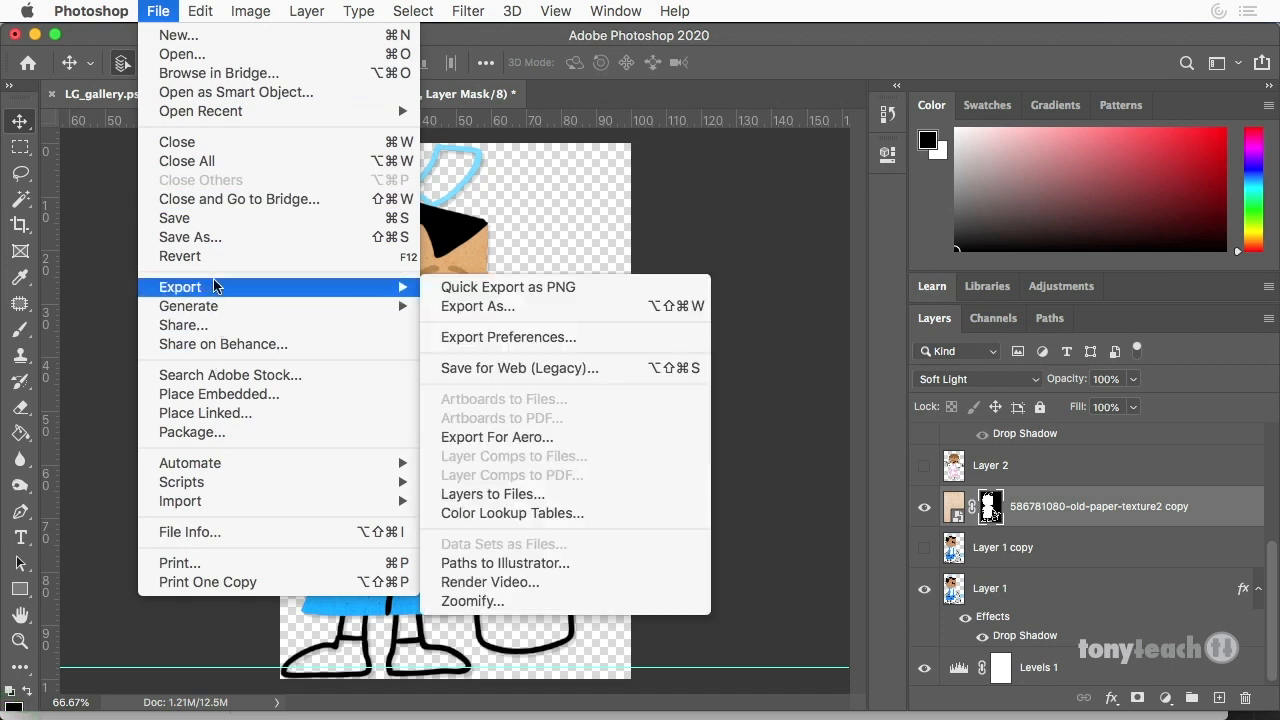
click(552, 368)
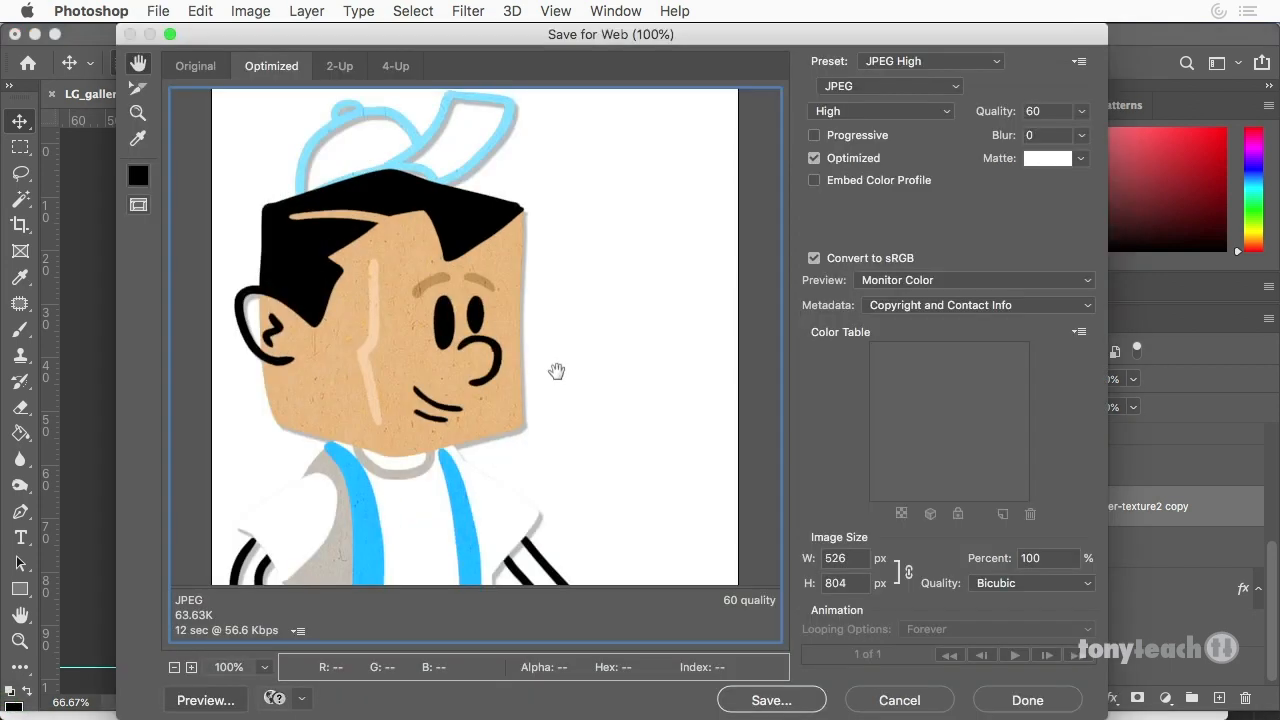
click(843, 91)
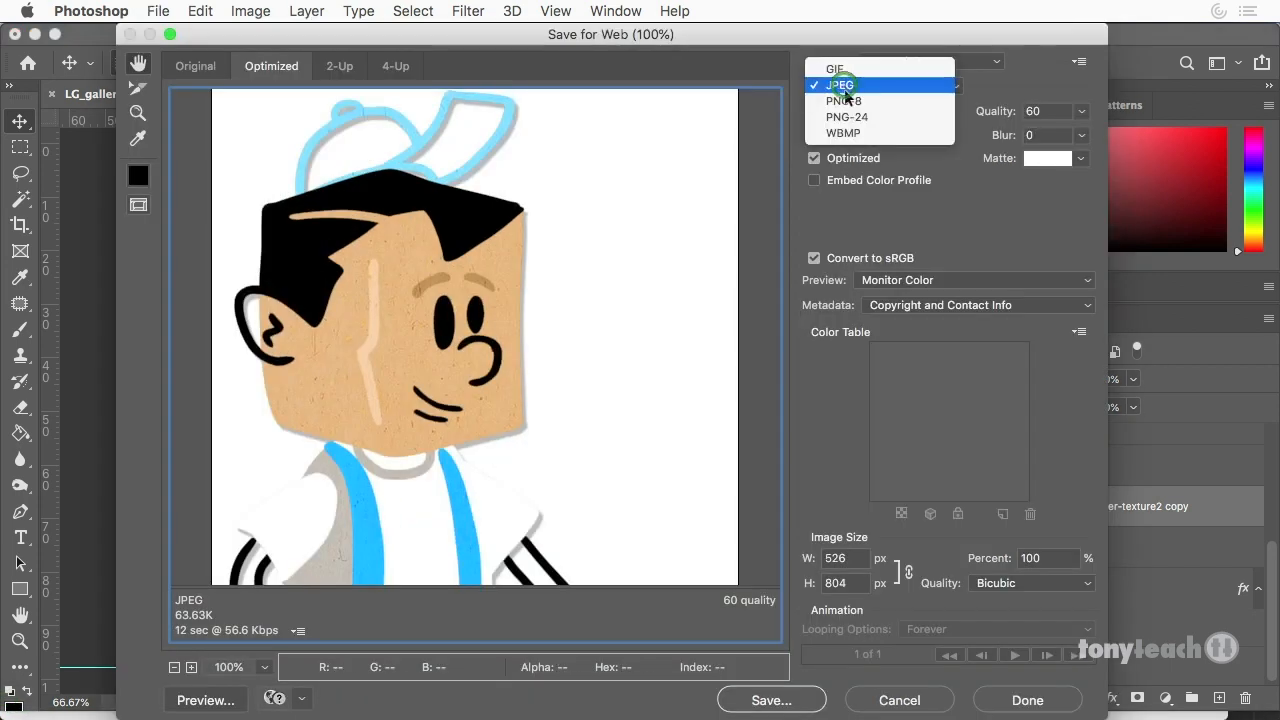
click(840, 114)
click(814, 111)
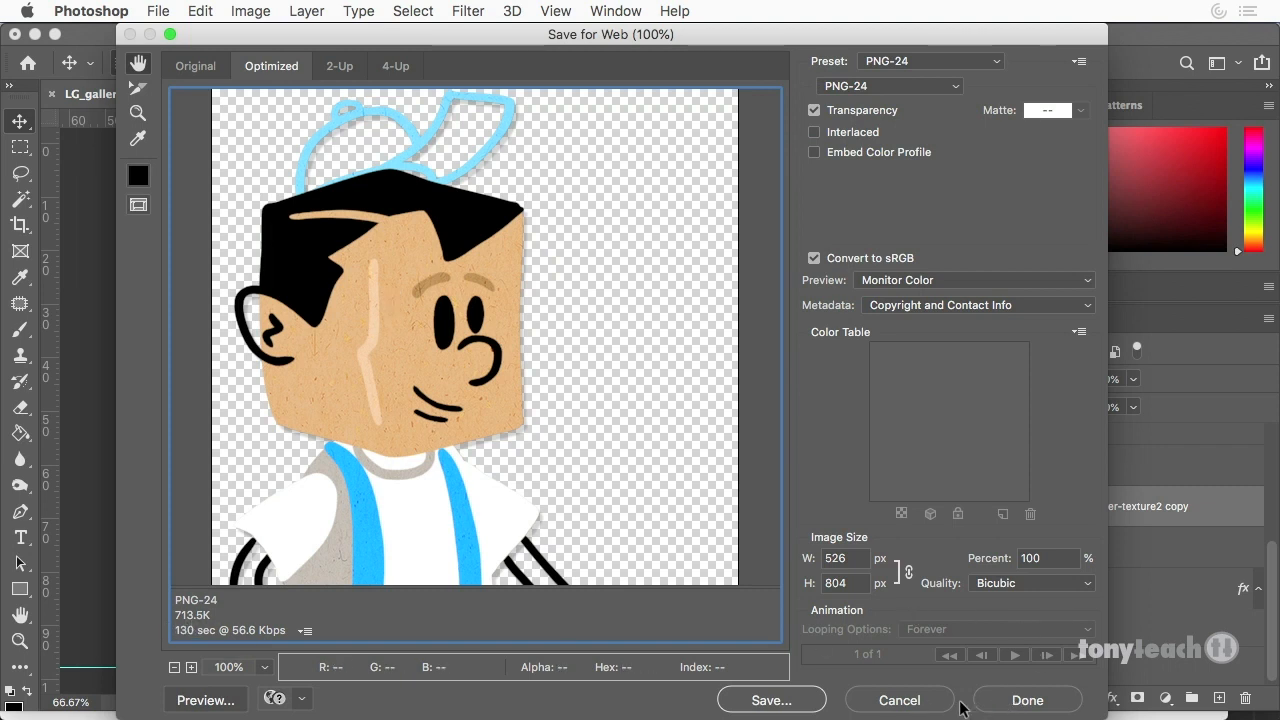
click(901, 697)
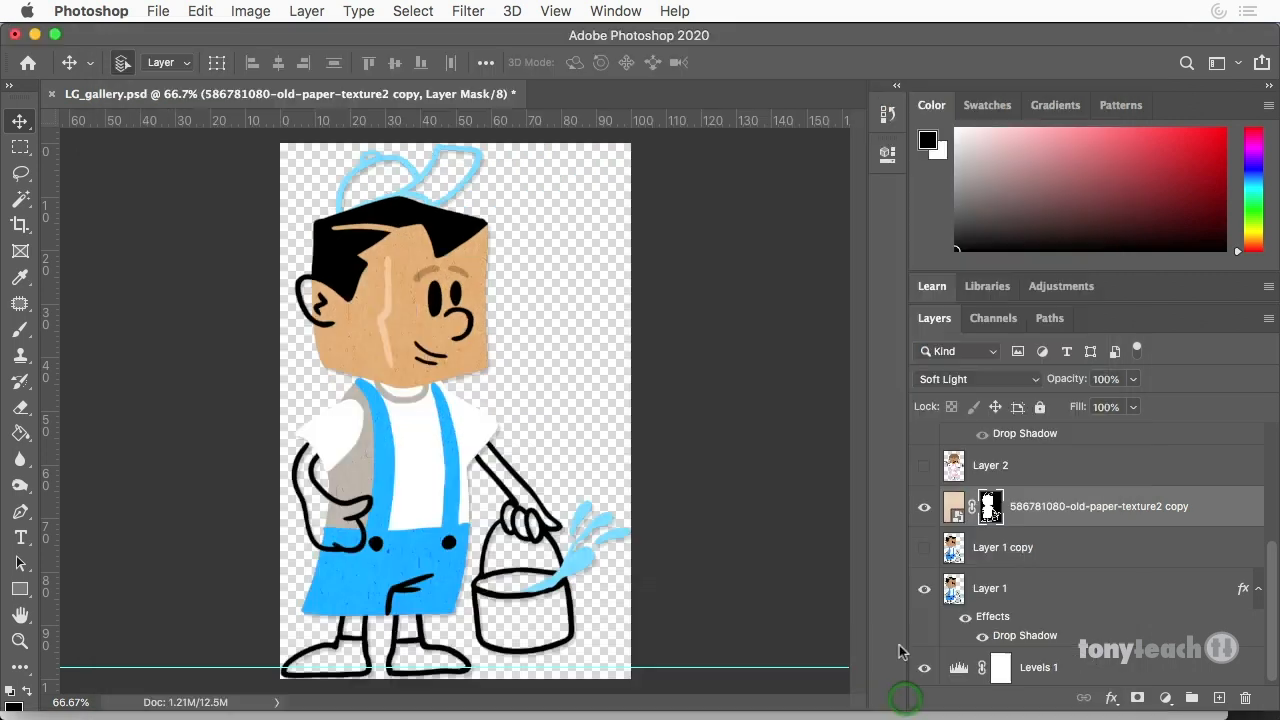
Step: Hide the masked old-paper-texture2 copy layer and open the plain boy artwork for Save for Web (Legacy) export
click(925, 509)
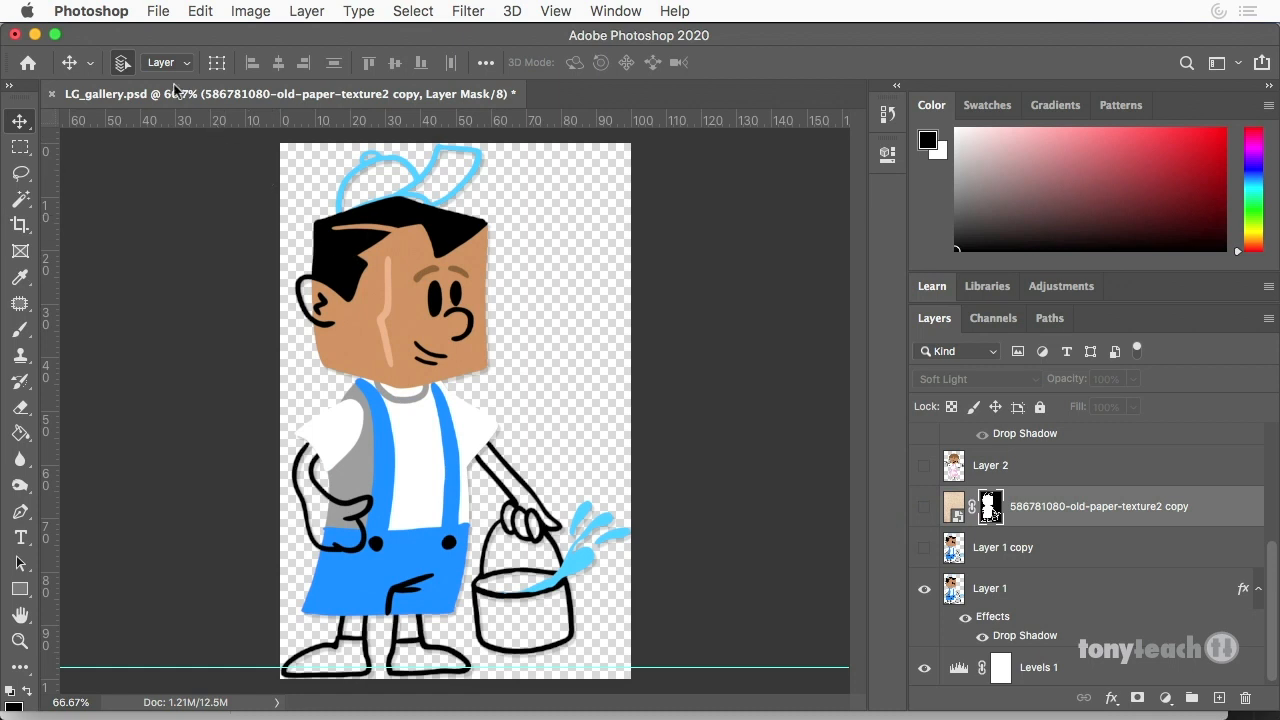
click(157, 11)
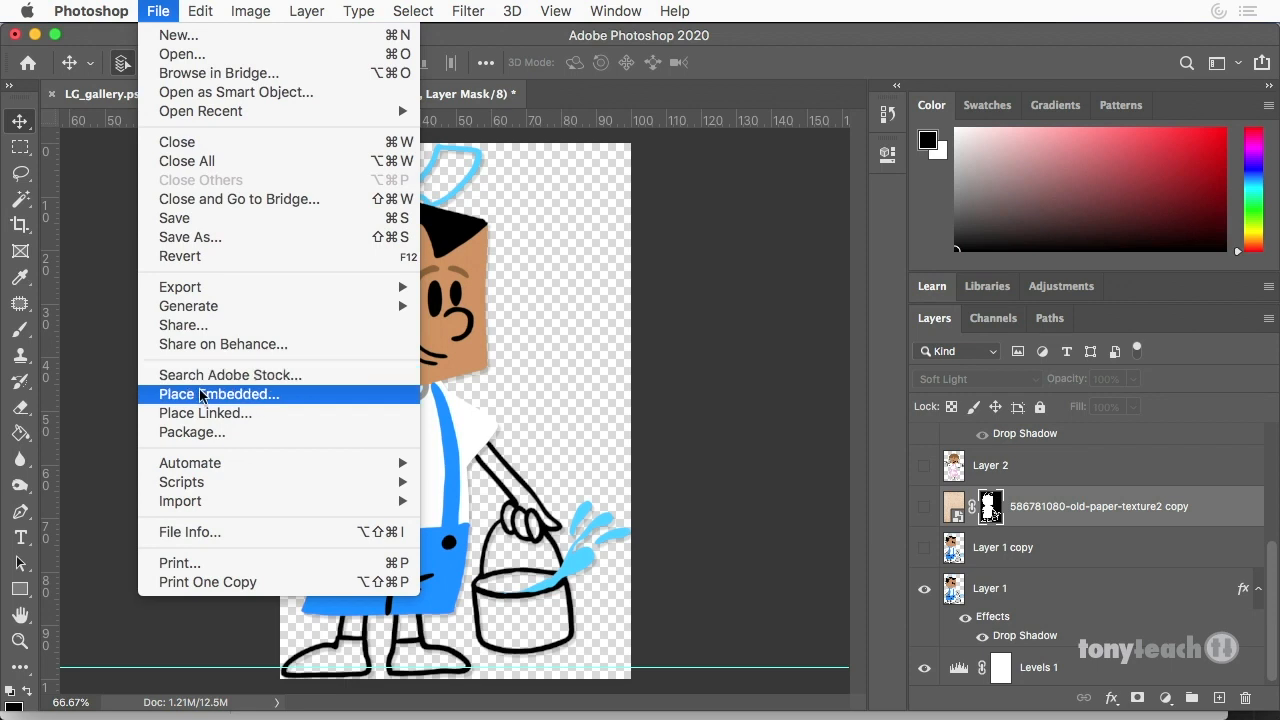
mouse_move(214, 292)
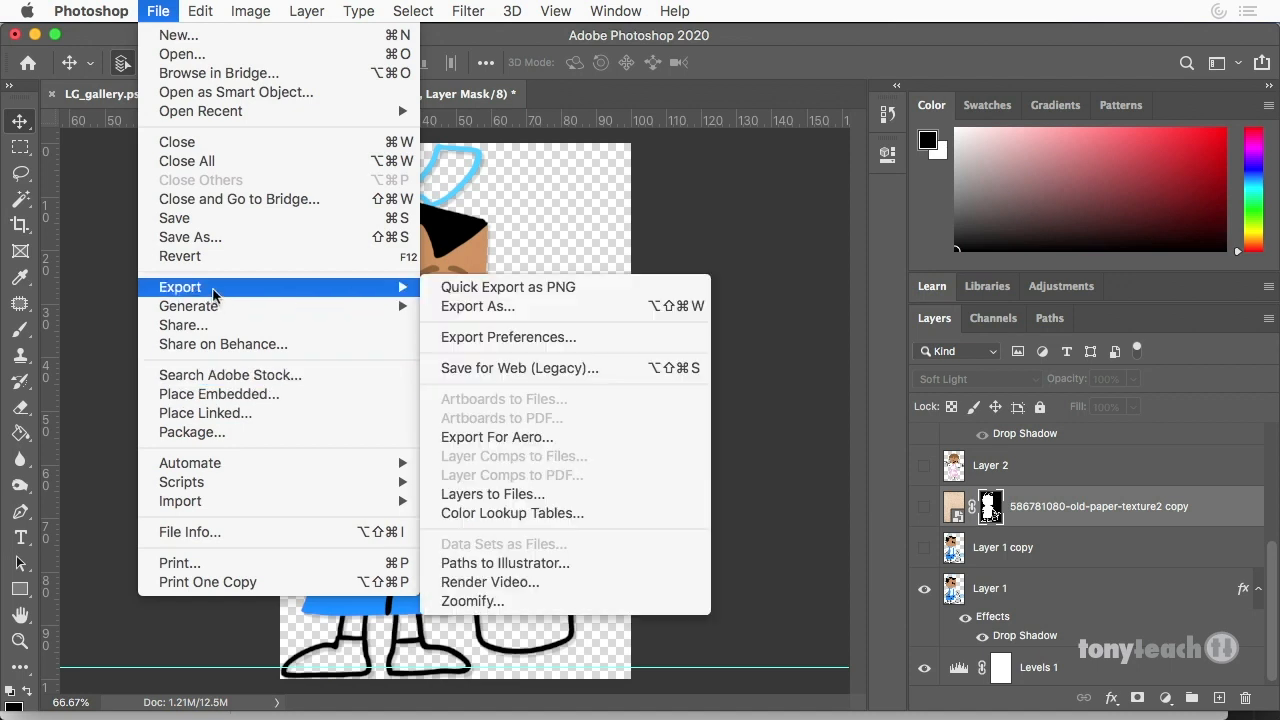
click(502, 367)
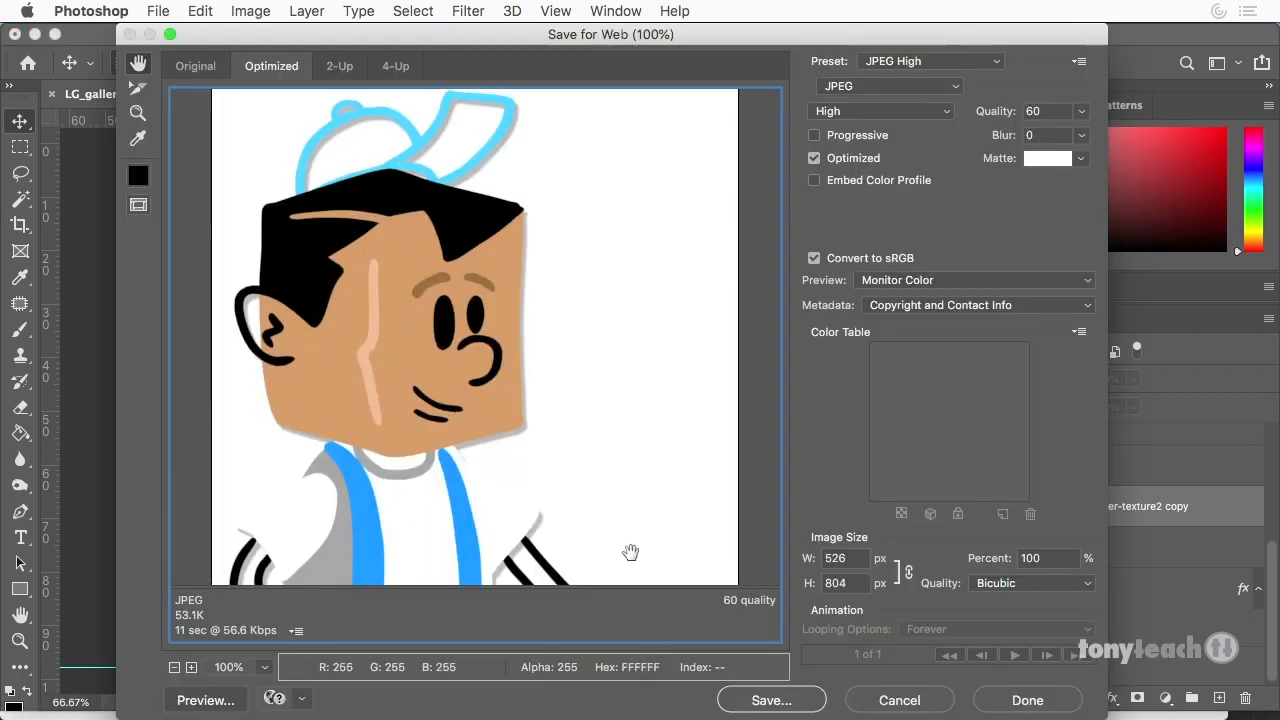
Step: Set the untextured artwork's export format to PNG-24 with transparency enabled
click(847, 86)
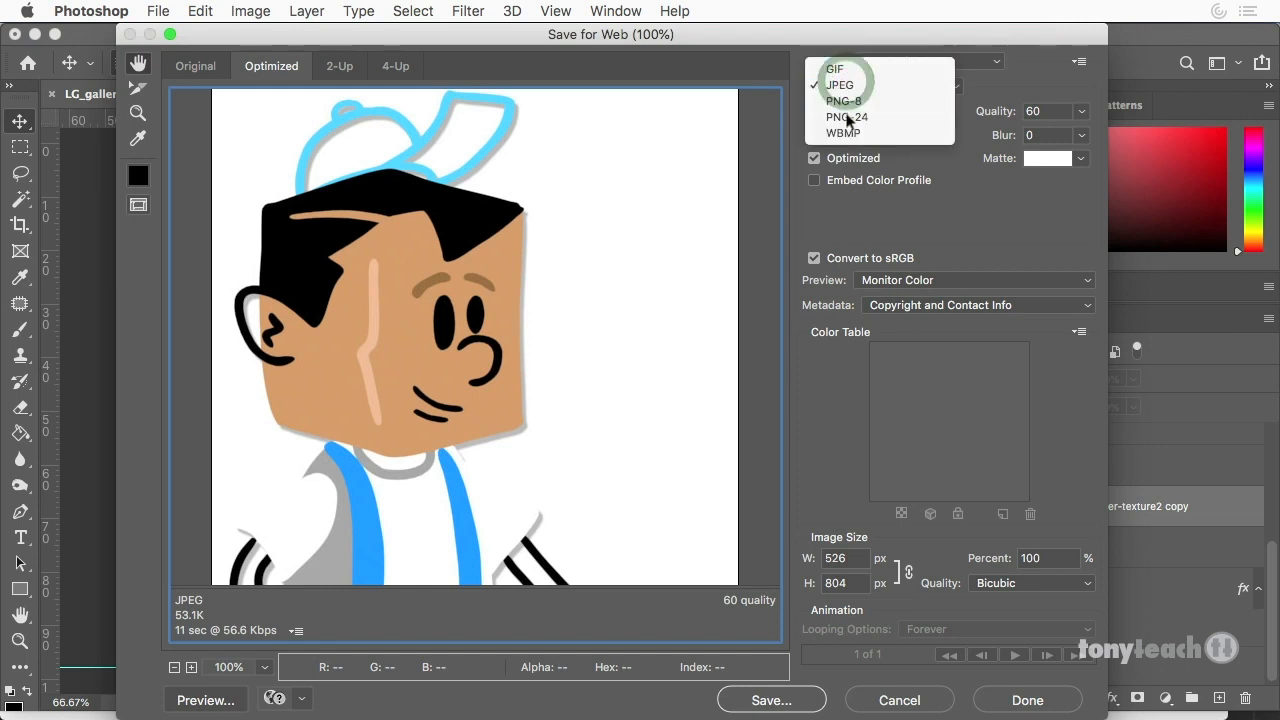
click(848, 117)
click(814, 110)
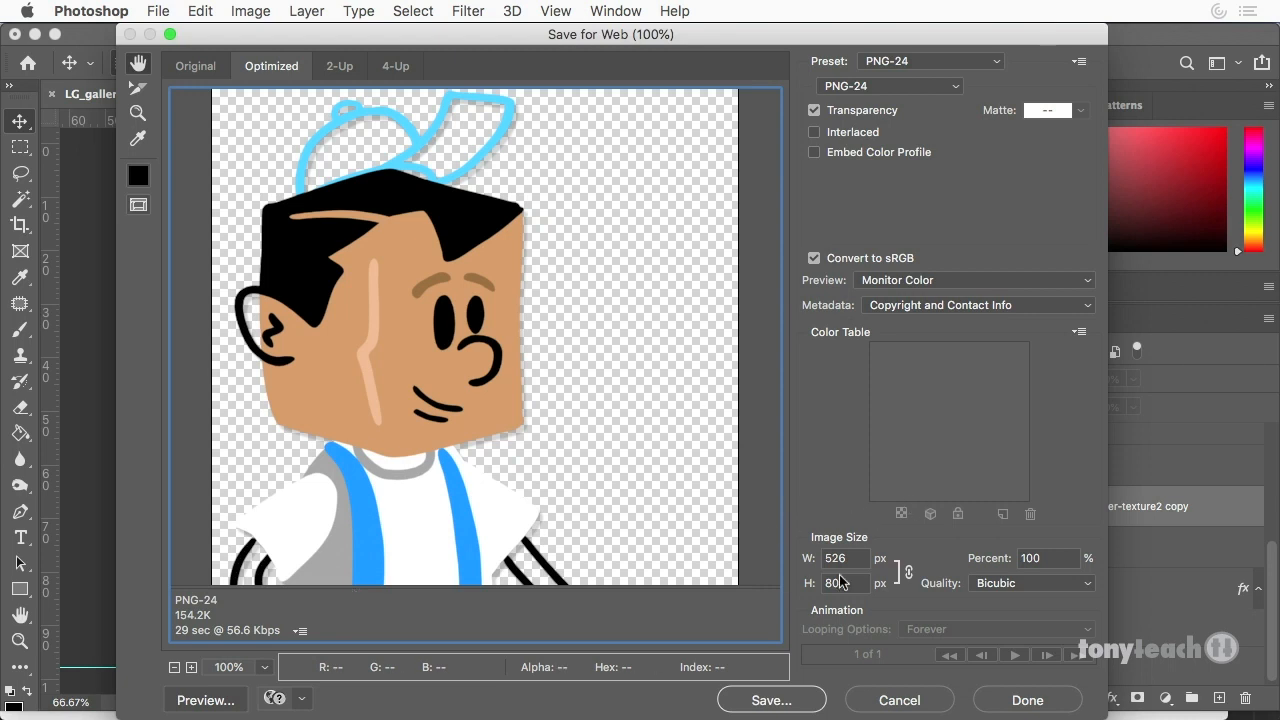
Step: Scale the exported image to 50 percent of its size
click(1046, 556)
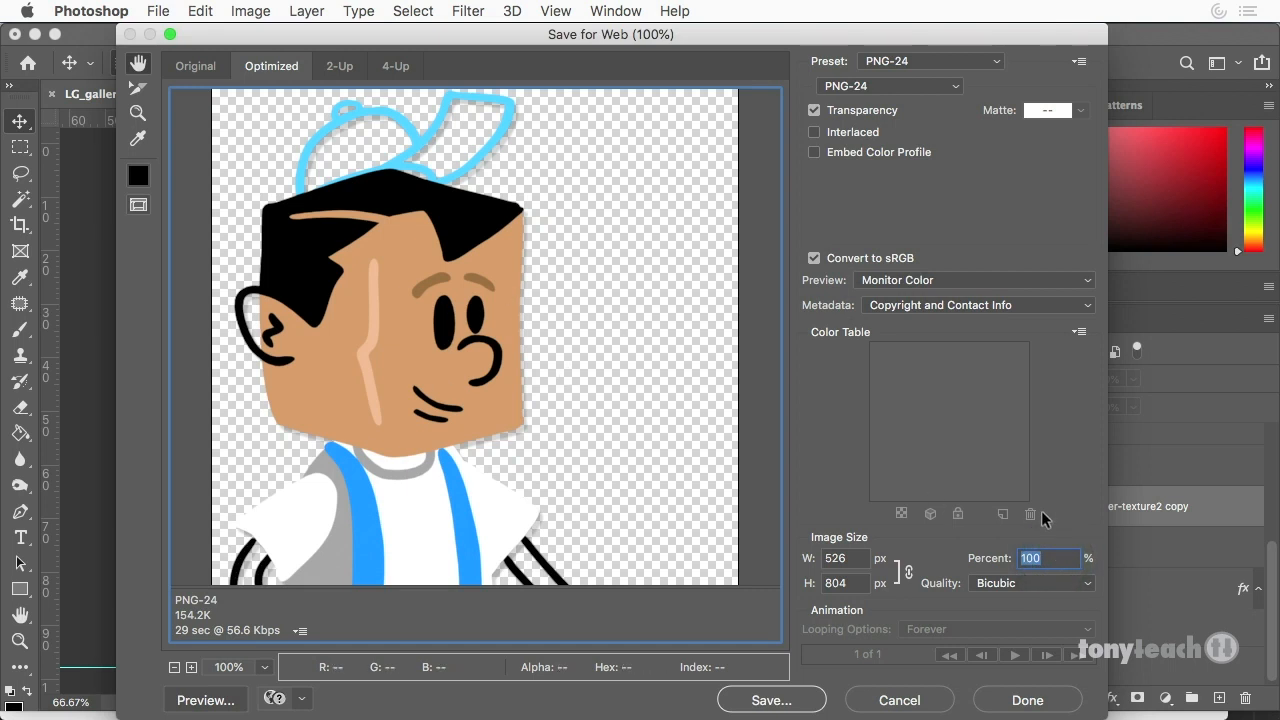
text(50)
click(846, 584)
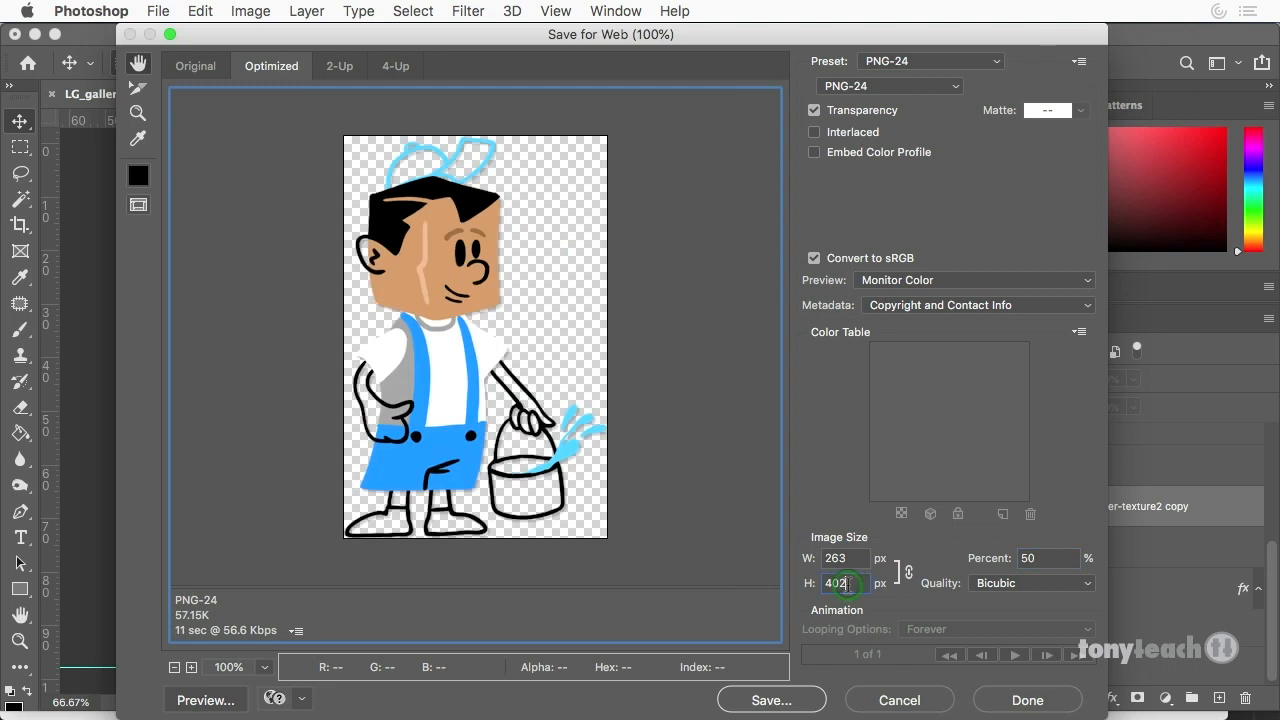